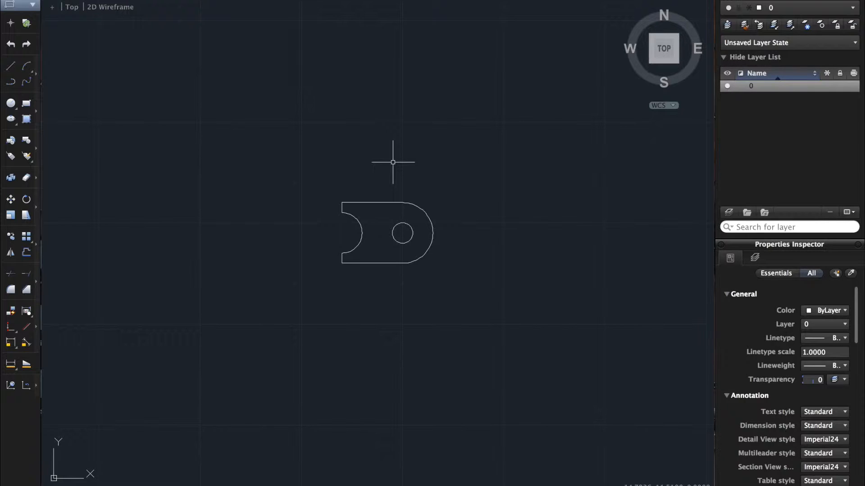
click(292, 172)
click(561, 345)
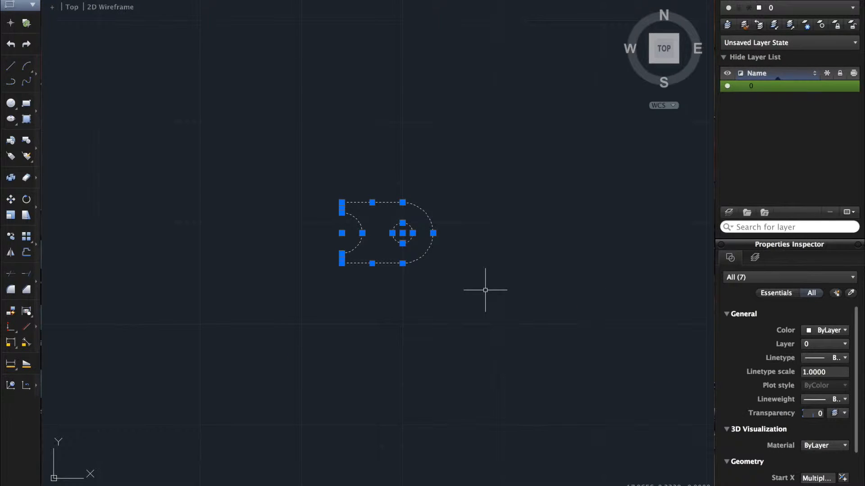
key(Escape)
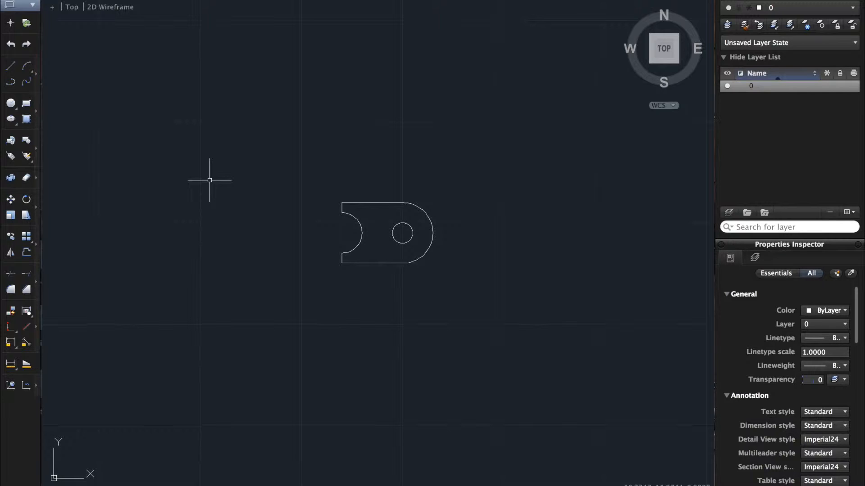
scroll(210, 180, up, 5)
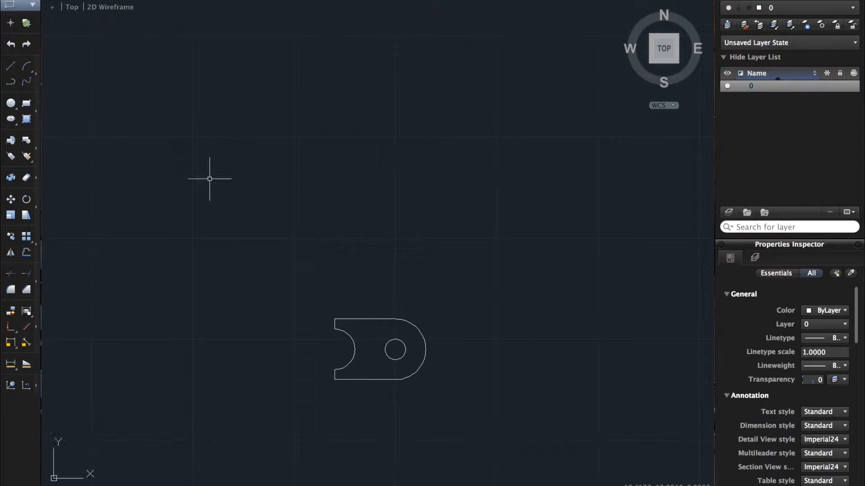
Open the drawing units settings and review the available insertion scale units
click(12, 68)
click(341, 0)
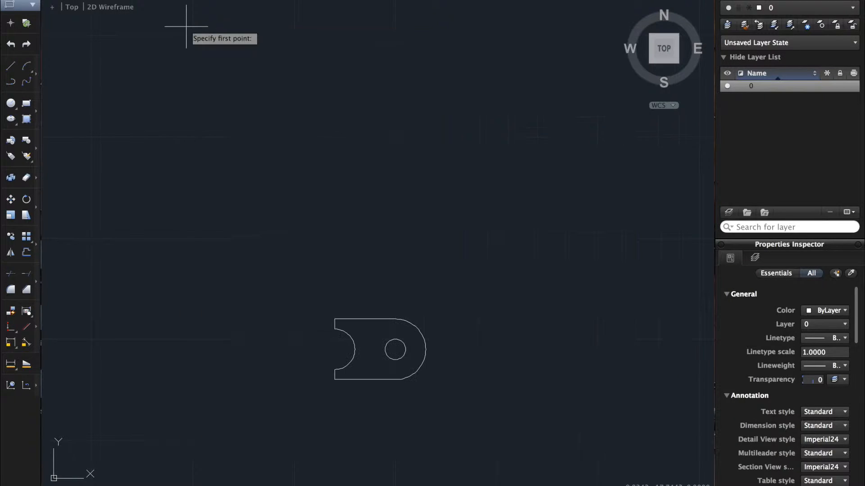
click(191, 0)
mouse_move(230, 1)
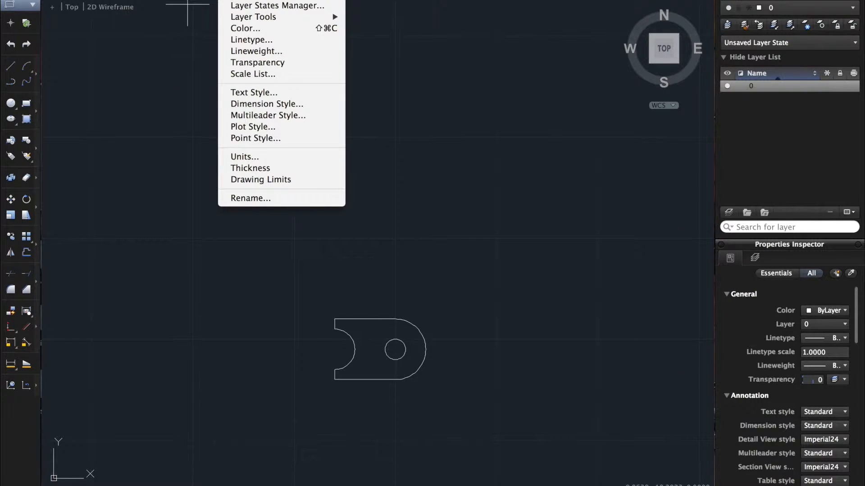
click(273, 159)
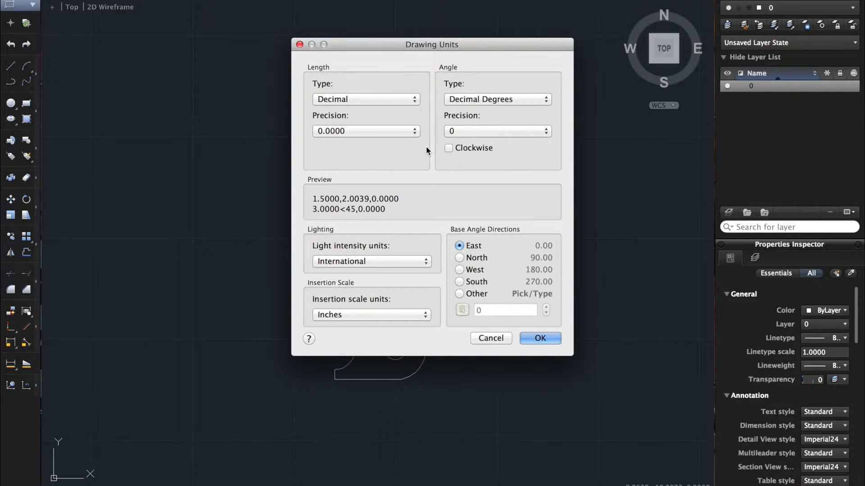
click(386, 314)
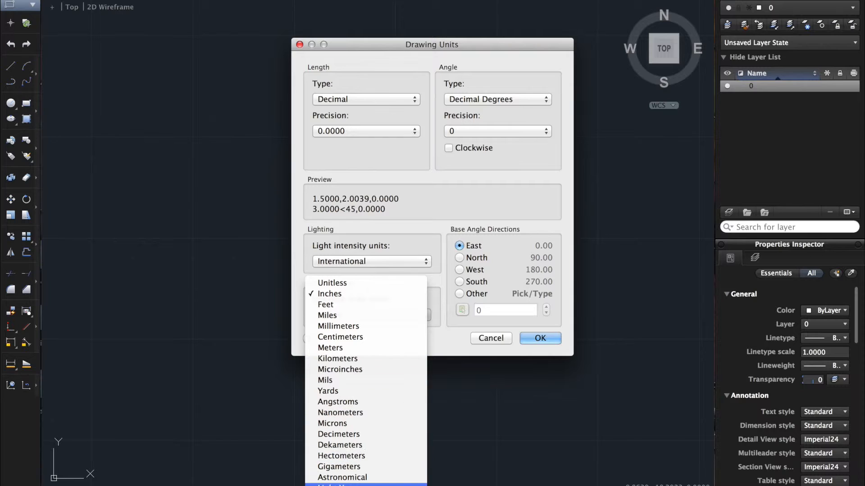
click(491, 353)
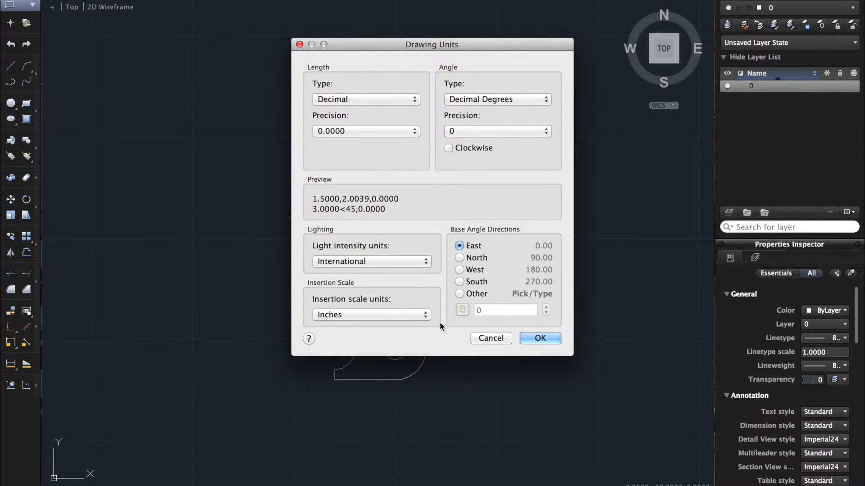
Review the length precision, length type and angle precision options in the drawing units settings, then close them
click(410, 132)
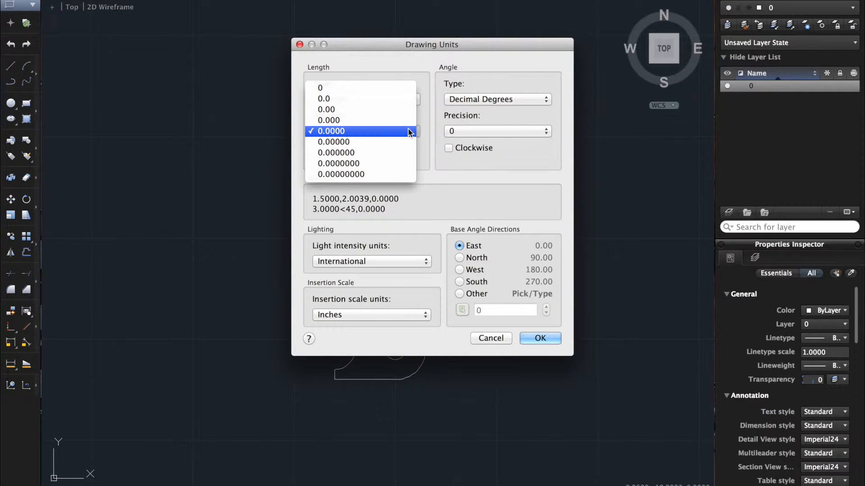
click(409, 131)
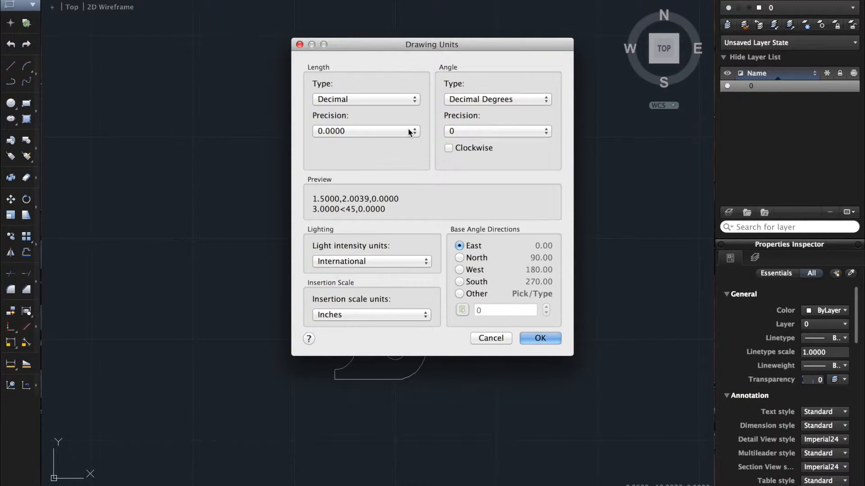
click(408, 132)
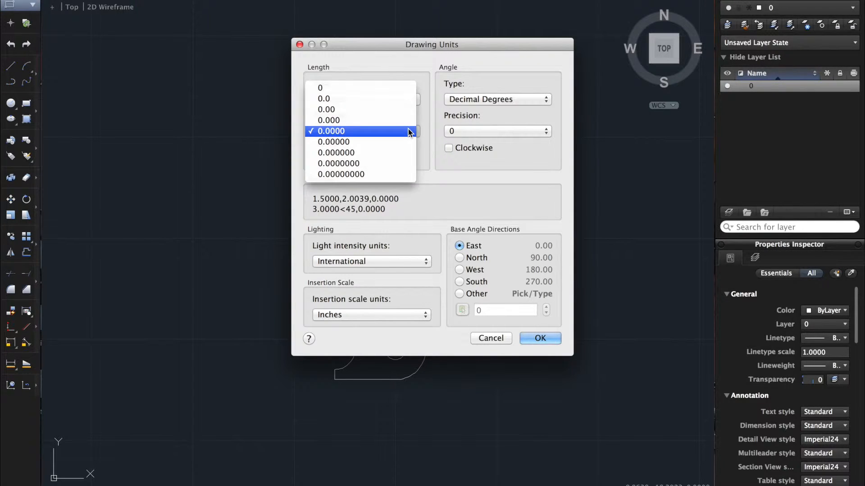
click(409, 131)
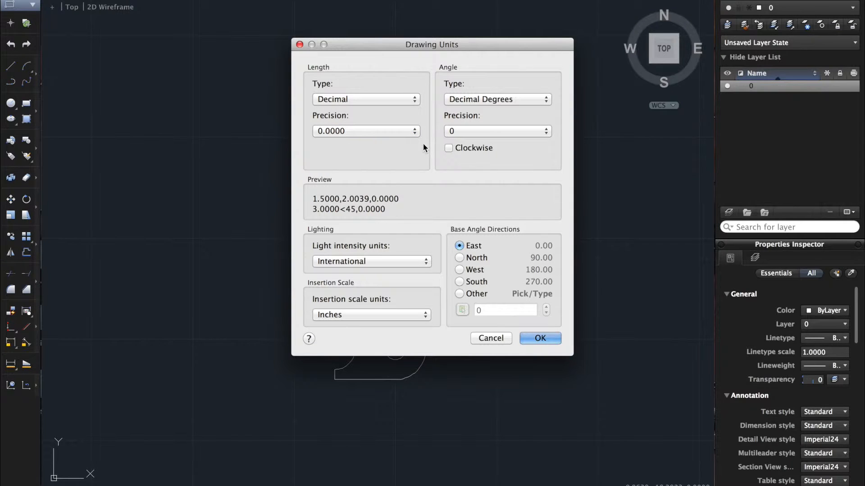
click(388, 100)
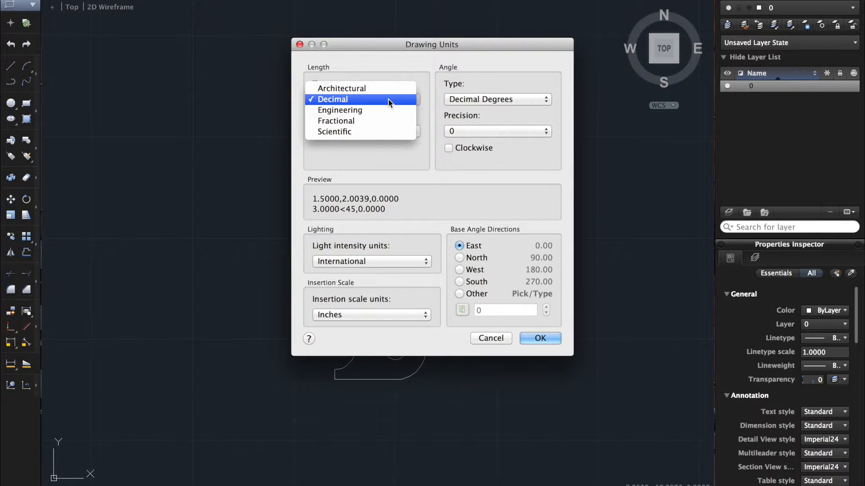
click(373, 100)
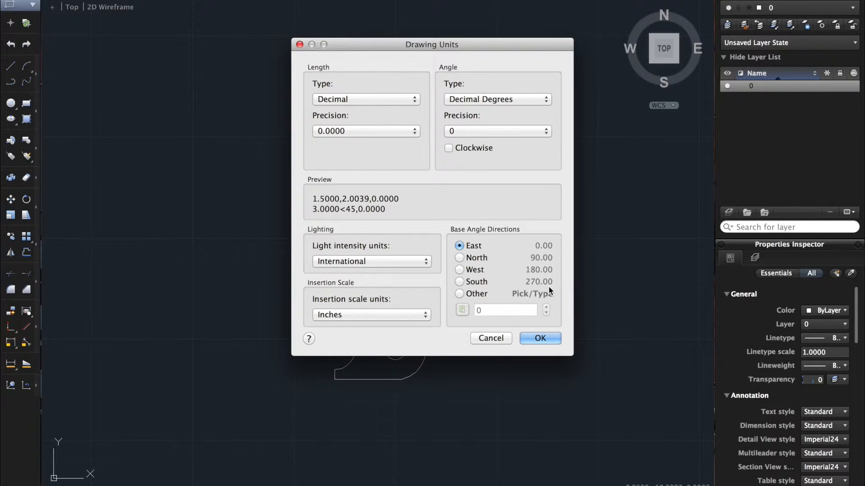
click(513, 135)
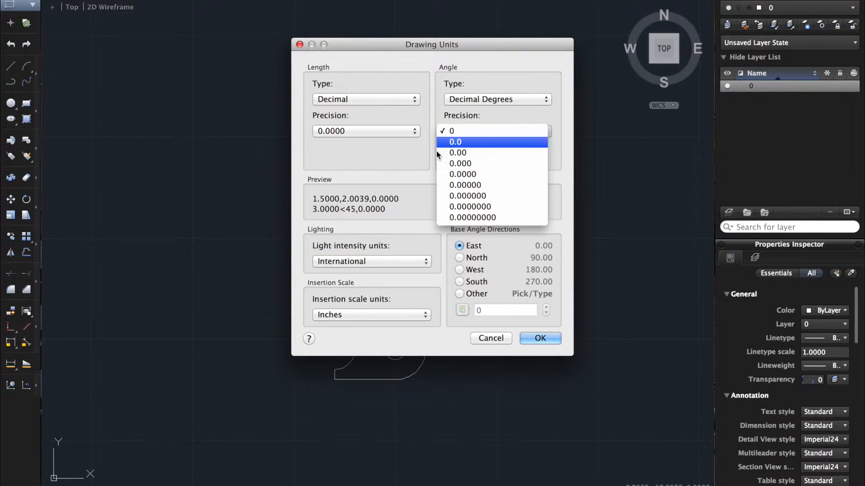
click(410, 157)
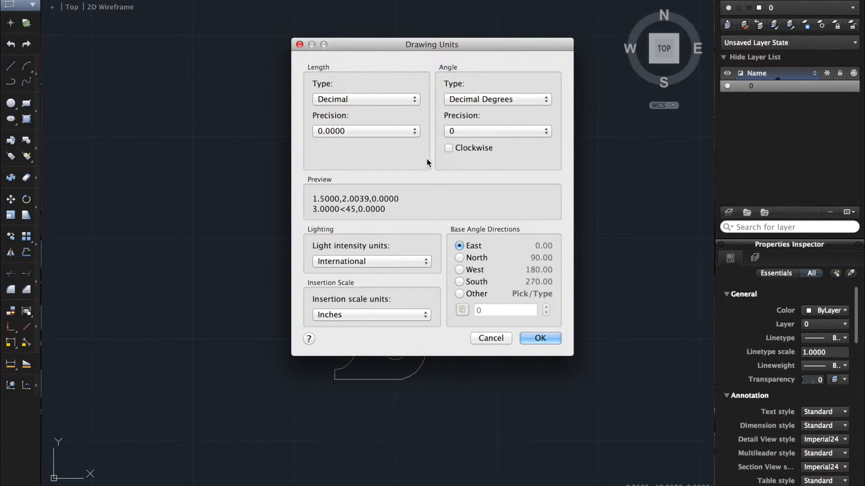
click(556, 341)
click(273, 0)
mouse_move(237, 0)
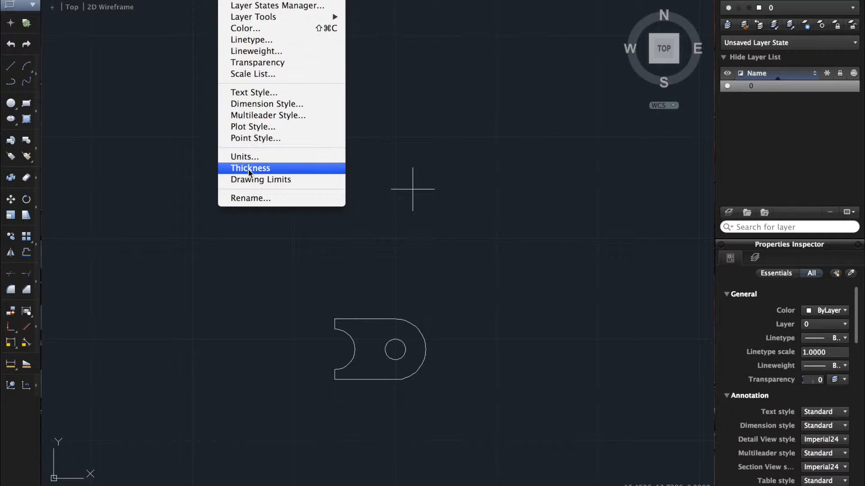
click(342, 310)
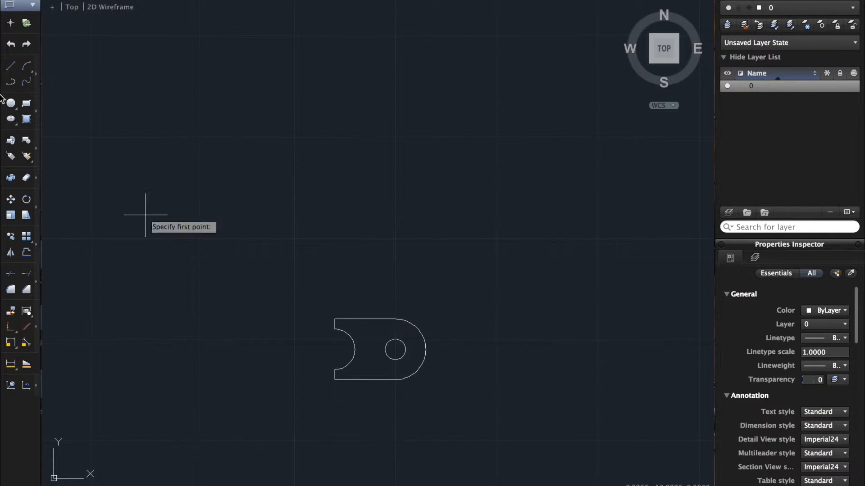
Start the Line command and examine the list of object snap modes
click(10, 69)
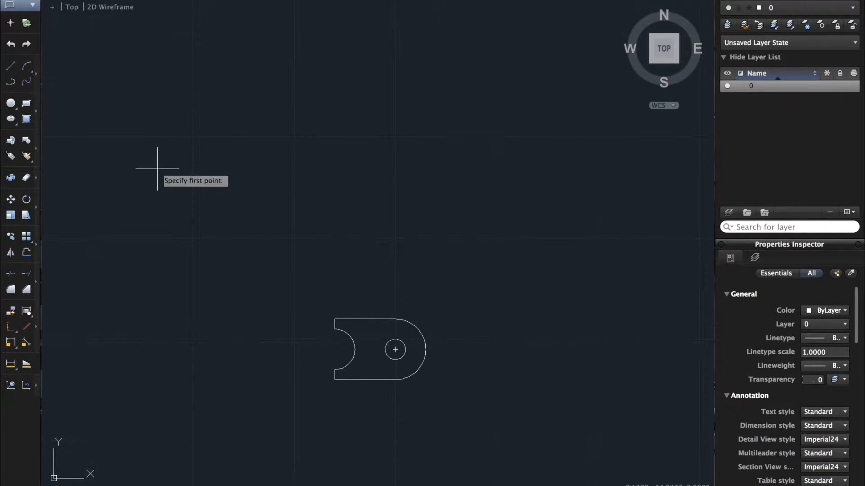
click(10, 66)
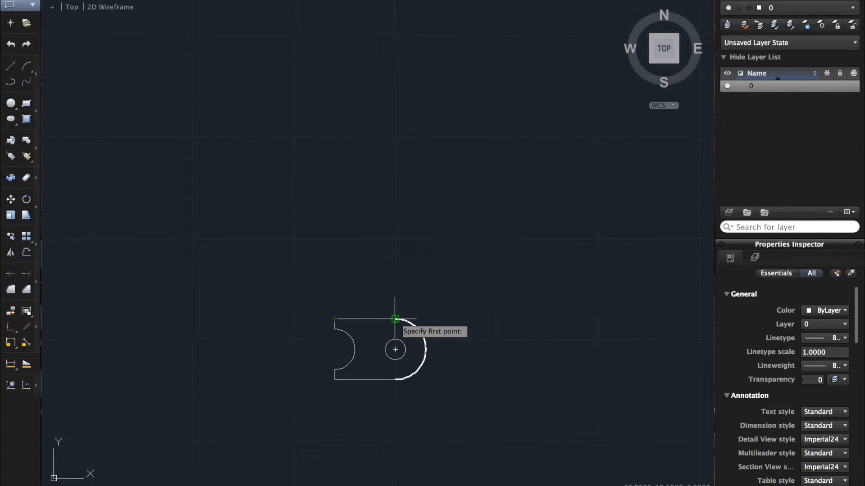
right_click(623, 485)
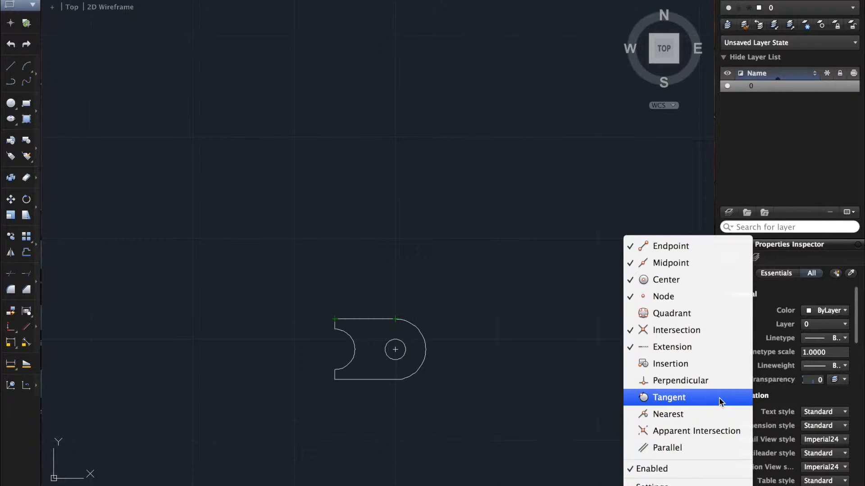
click(490, 288)
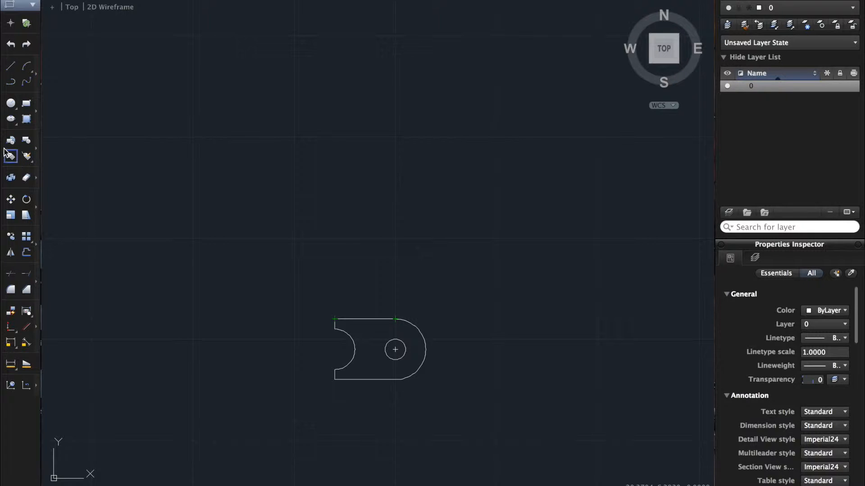
click(6, 70)
scroll(431, 237, right, 7)
scroll(430, 237, up, 2)
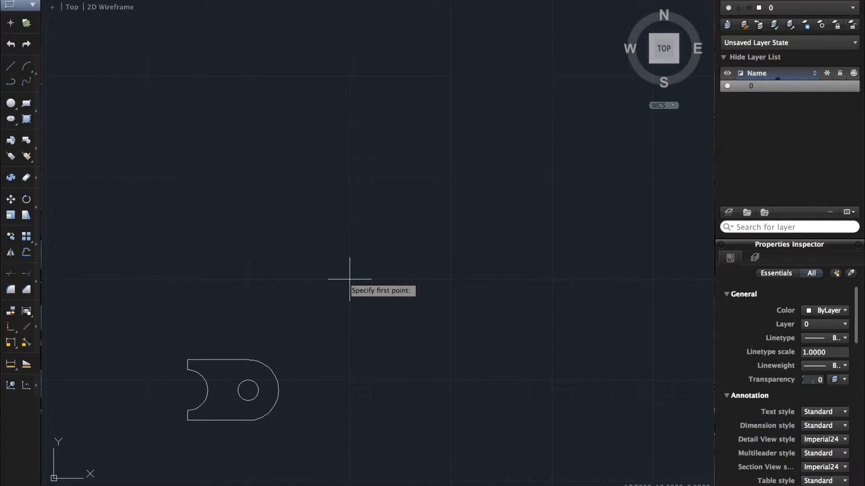
click(10, 104)
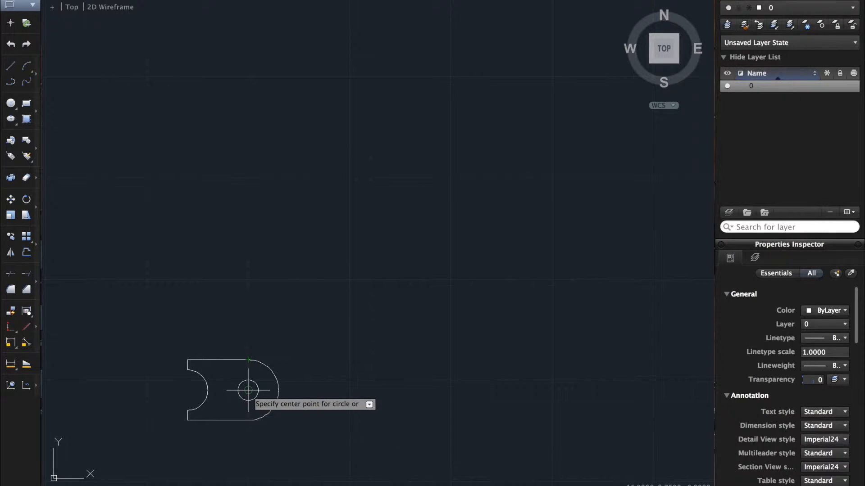
click(11, 104)
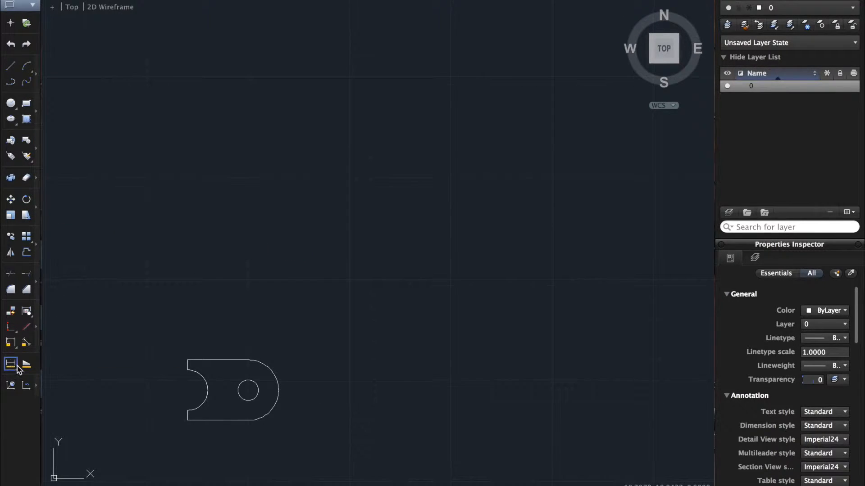
Measure the distance from the upper end of the part's rounded end to the center of its hole
click(10, 385)
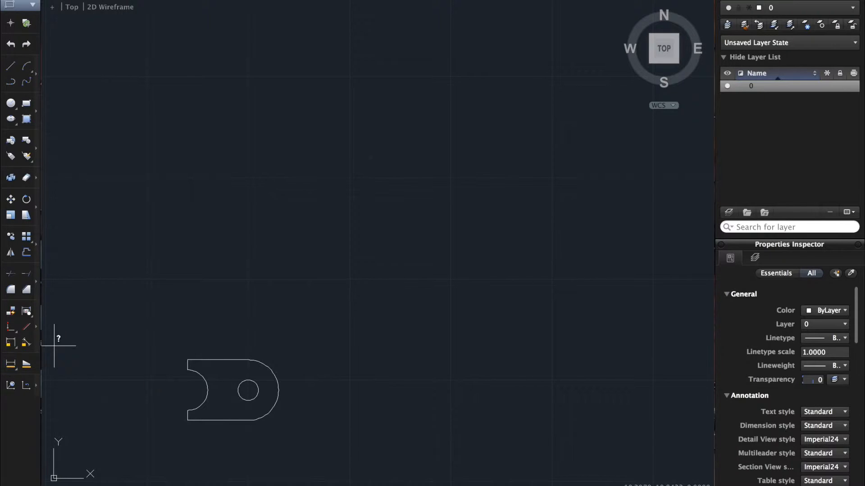
click(248, 359)
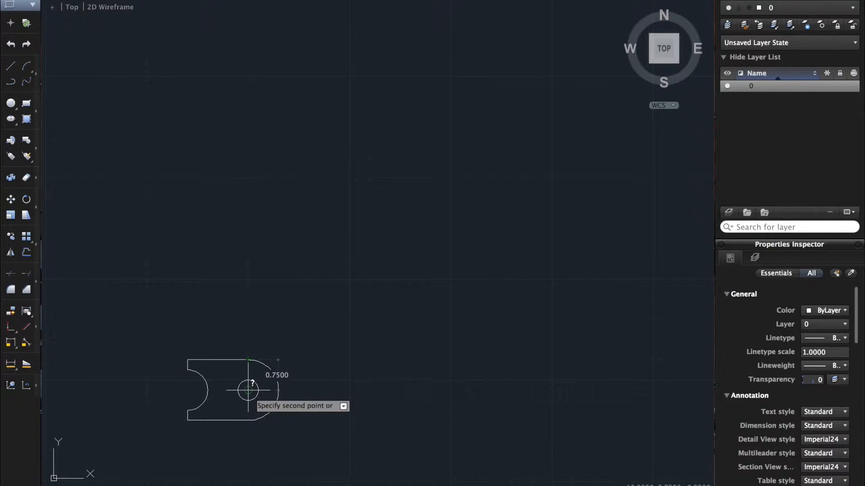
click(248, 390)
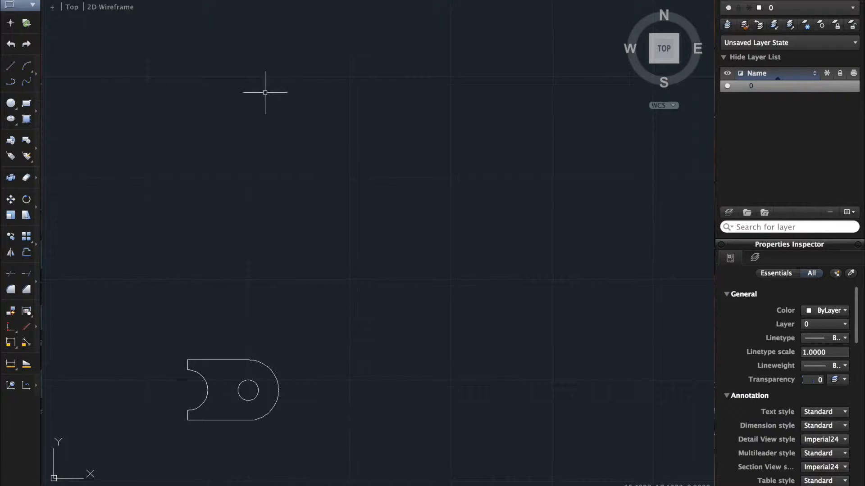
Draw a short vertical line in the empty area above and to the right of the existing part
click(11, 104)
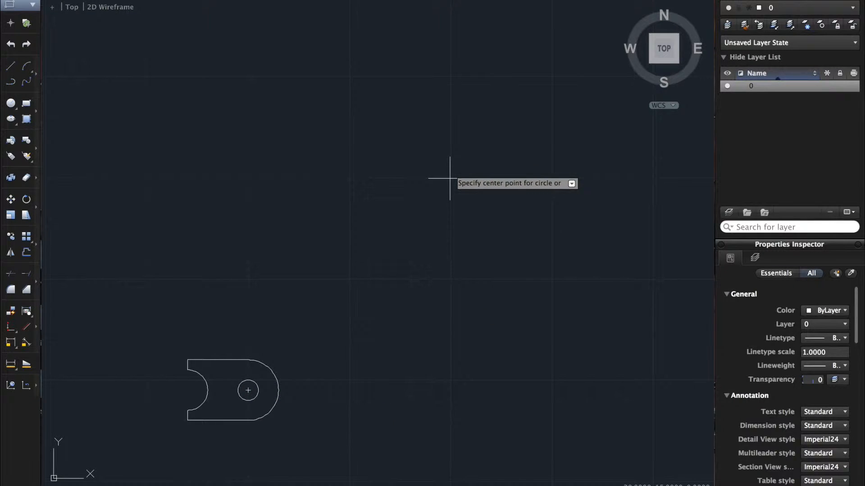
click(11, 67)
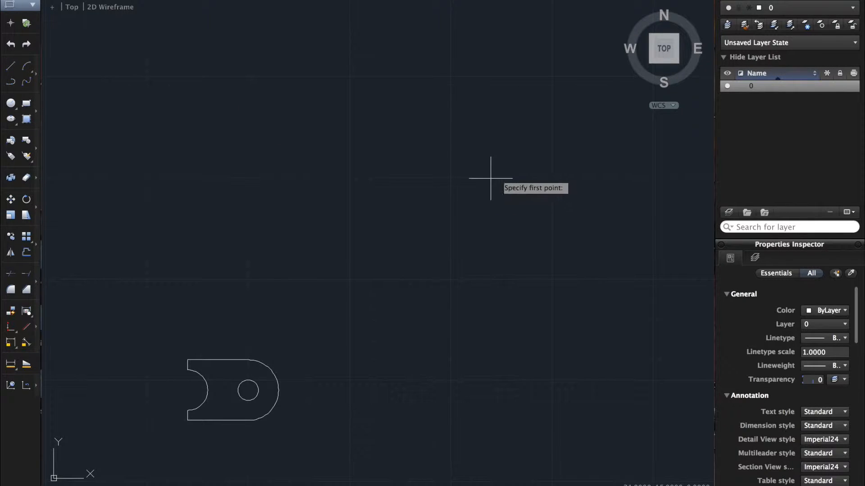
click(490, 179)
click(490, 198)
key(Return)
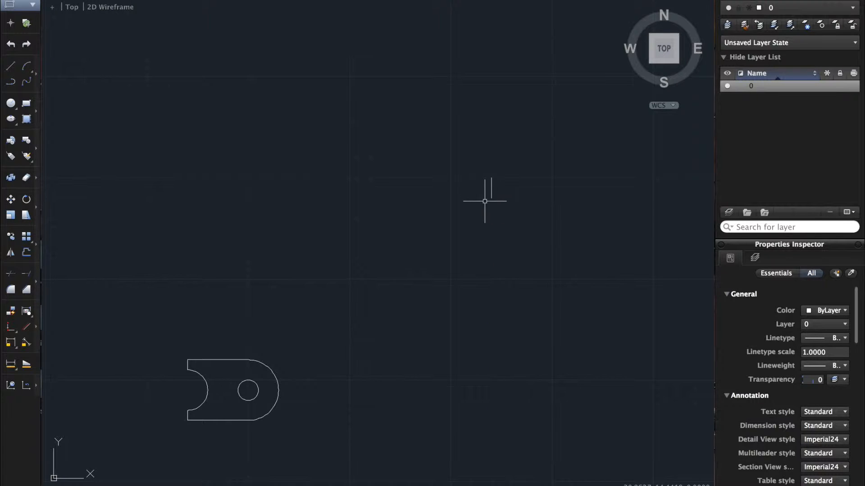
Draw a circle of radius 0.75 centered on the midpoint of the short vertical line
click(11, 103)
click(490, 188)
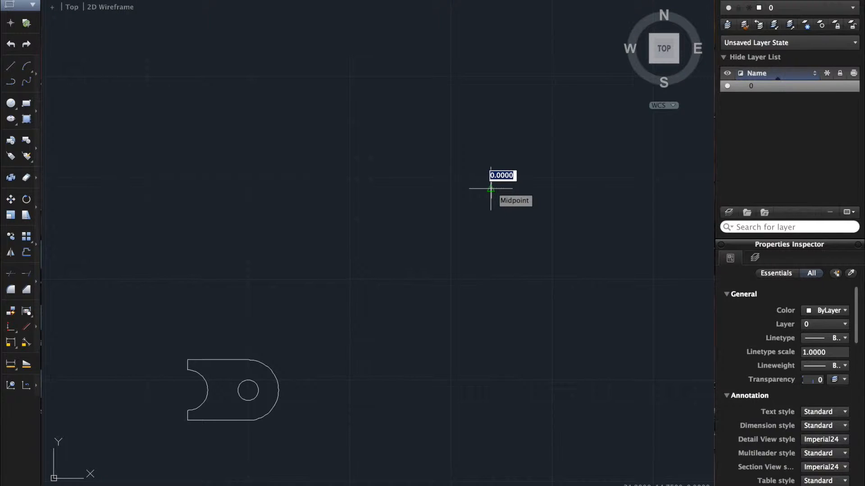
key(BackSpace)
text(.75)
key(Return)
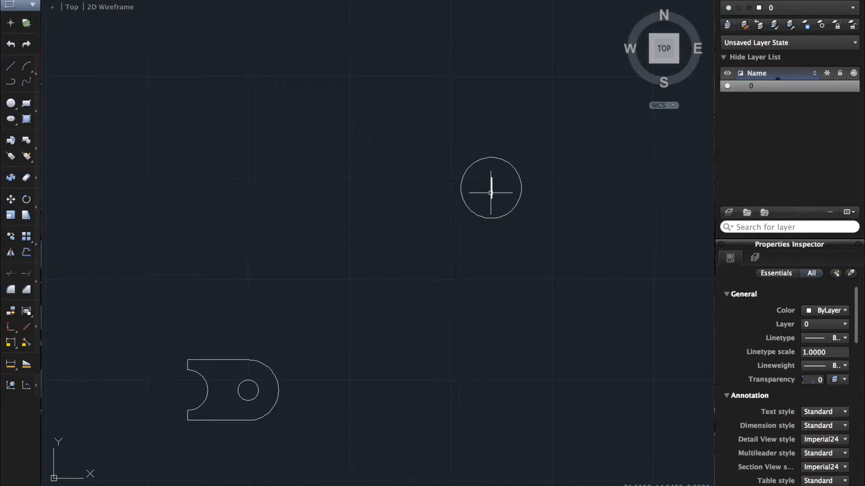
click(11, 103)
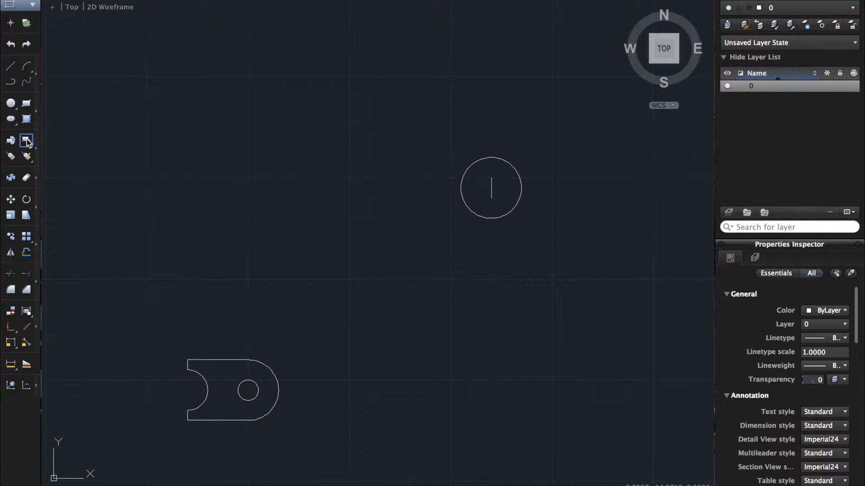
click(11, 104)
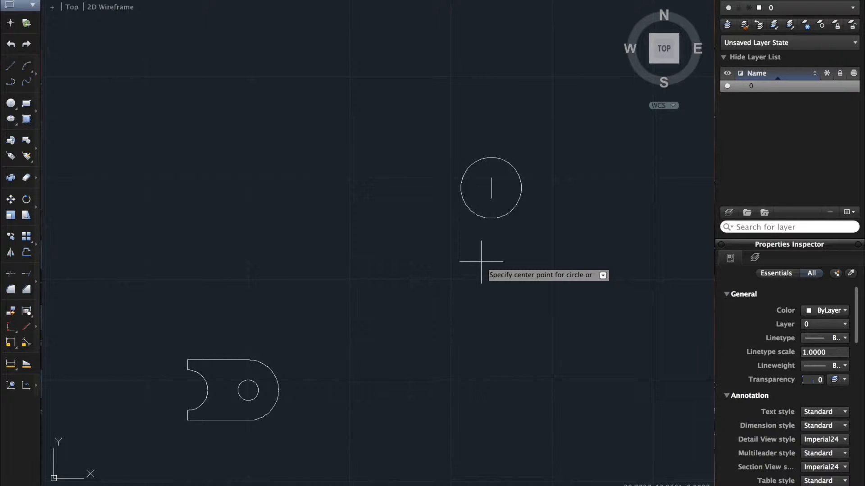
mouse_move(491, 188)
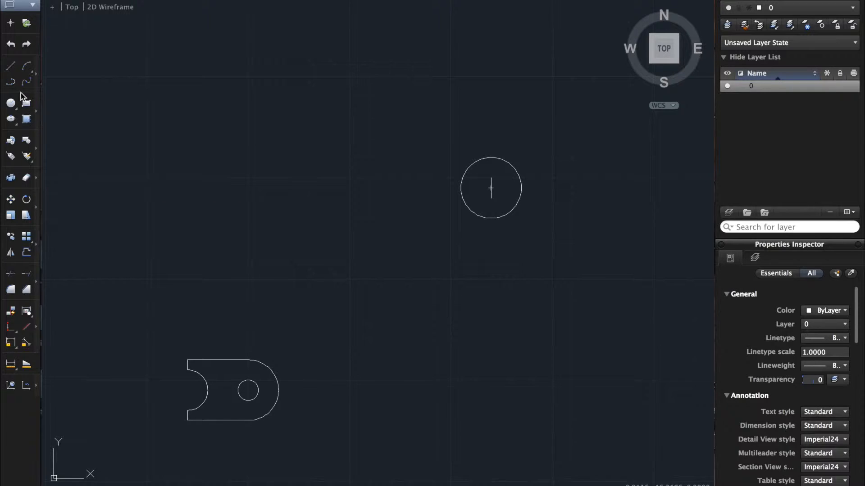
Measure the radius of the slotted part's hole from its center to its upper edge
click(25, 344)
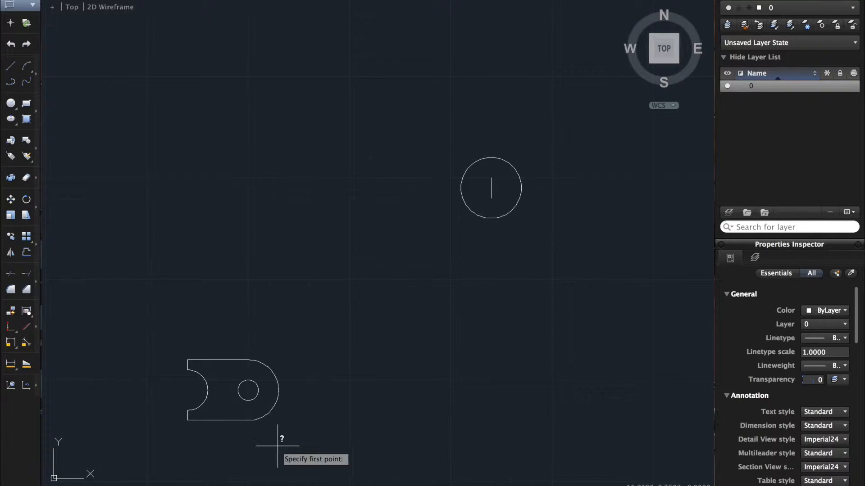
click(248, 390)
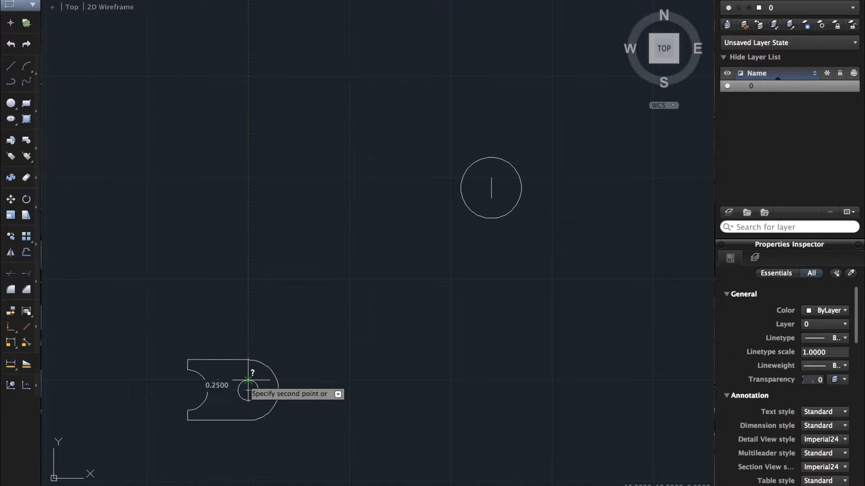
click(247, 381)
key(Escape)
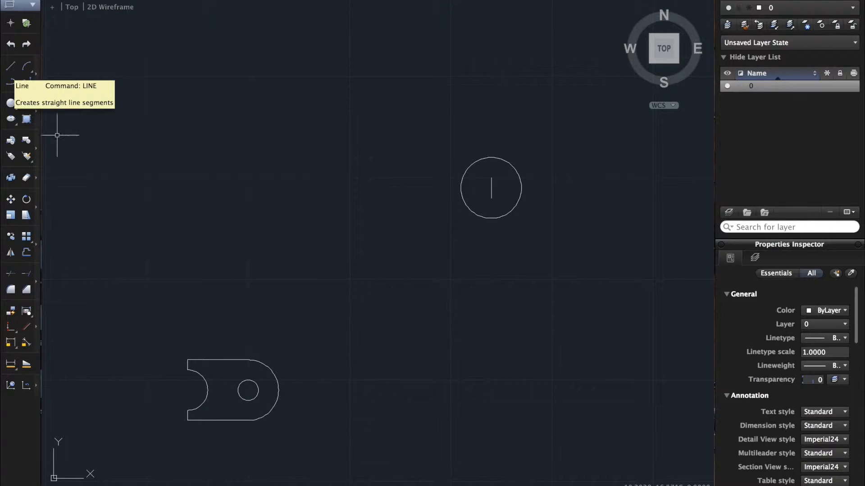
Draw a circle of radius 0.25 concentric with the new circle around the short vertical line
click(12, 108)
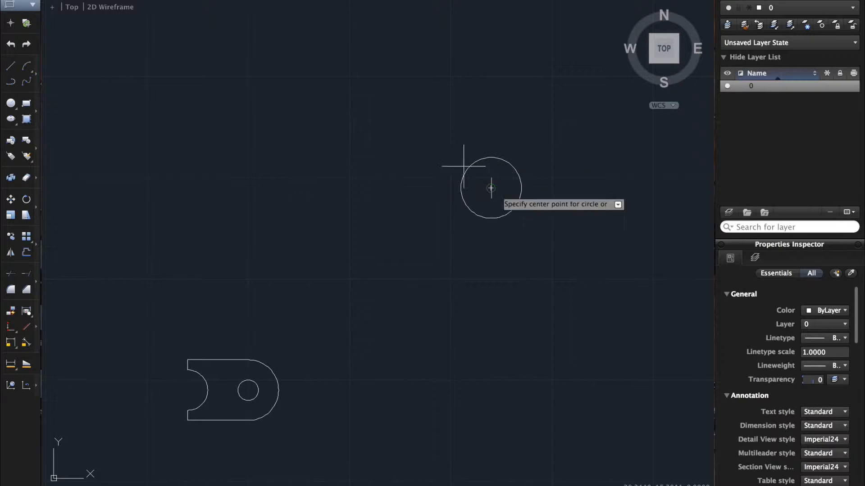
click(491, 189)
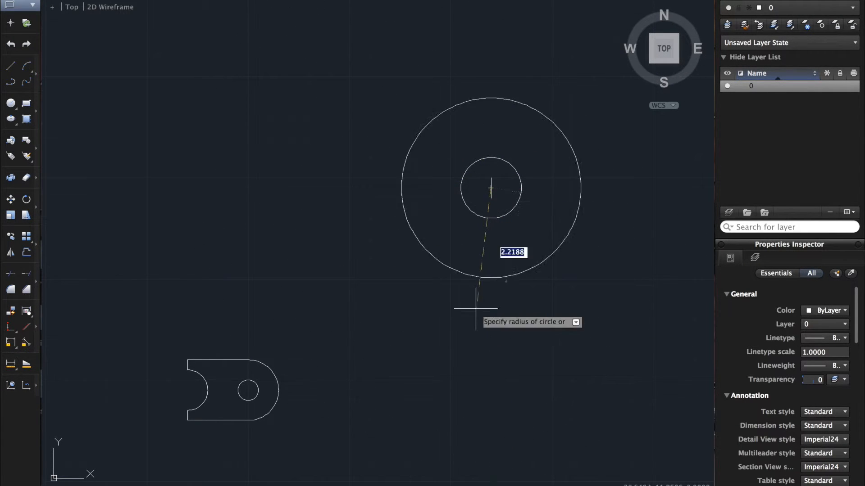
text(.)
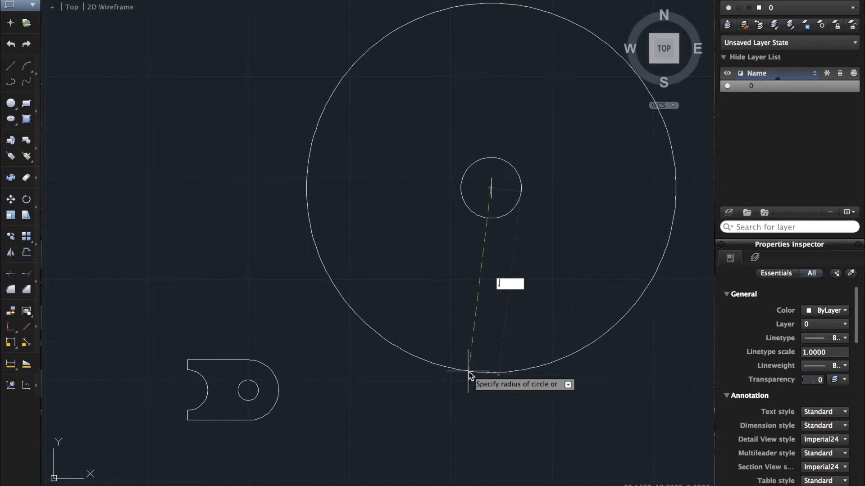
text(25)
key(Return)
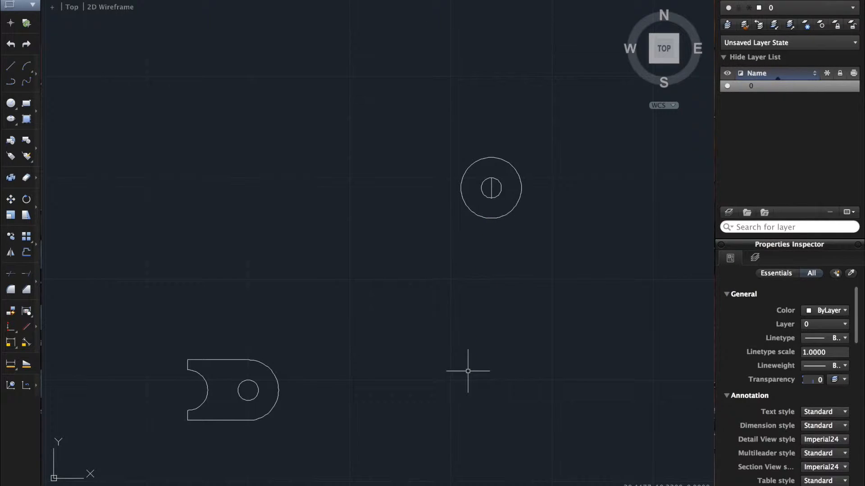
Delete the short vertical line inside the two concentric circles
click(491, 188)
key(Delete)
scroll(560, 225, up, 5)
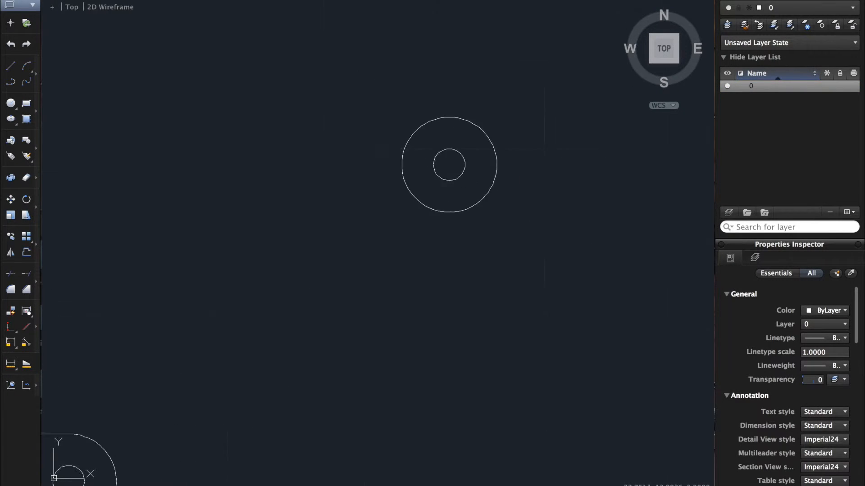
scroll(560, 227, up, 5)
scroll(560, 227, up, 3)
scroll(559, 226, left, 5)
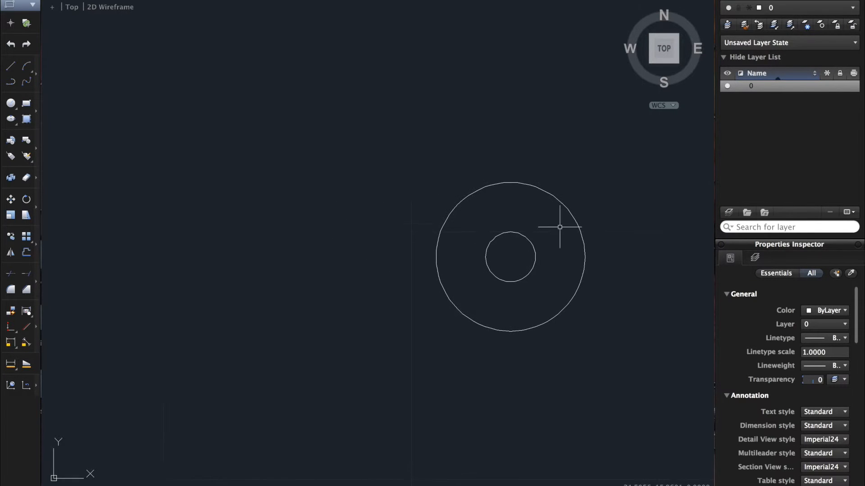
Draw a vertical line through the center of the concentric circles, from above the outer circle to below it
click(10, 66)
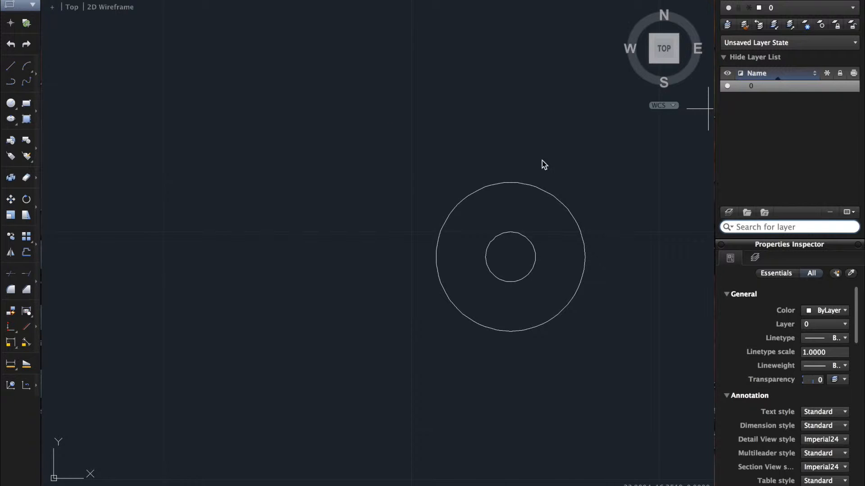
text(l)
key(Return)
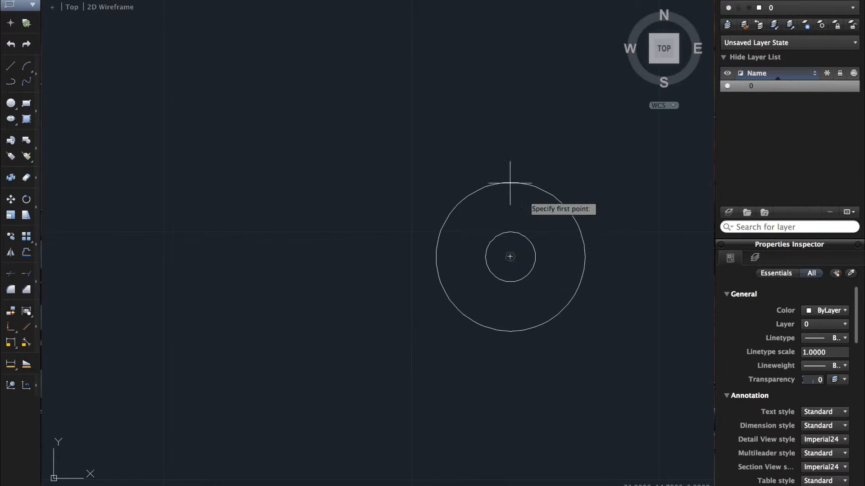
click(509, 133)
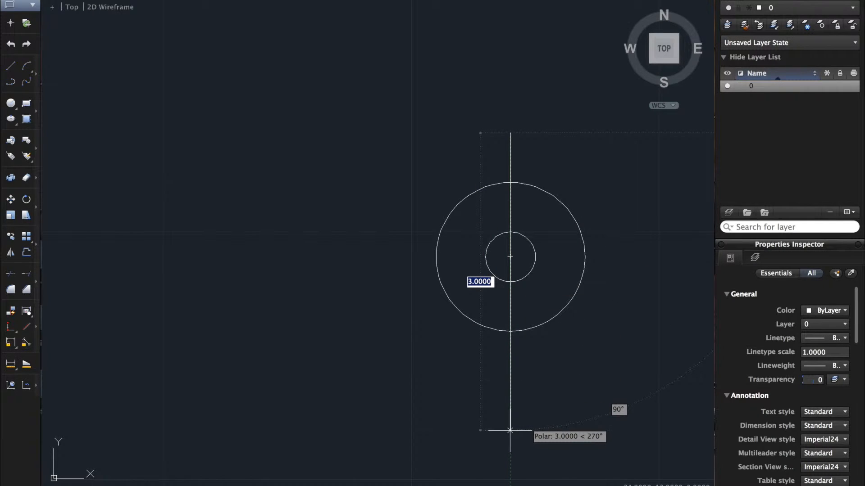
click(510, 380)
key(Return)
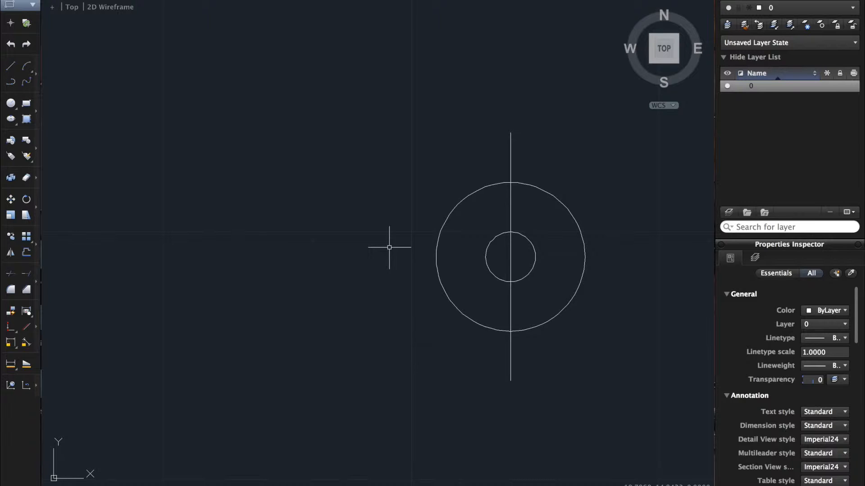
Draw a closed trapezoid in the empty area left of the circles, with a long vertical right edge and 45° slanted sides
click(10, 66)
middle_drag(309, 183, 470, 215)
middle_drag(326, 206, 408, 227)
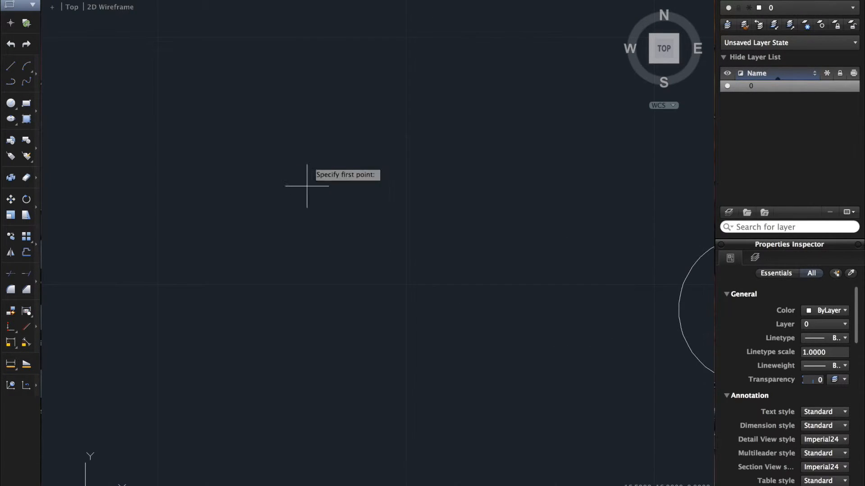
click(208, 37)
click(207, 185)
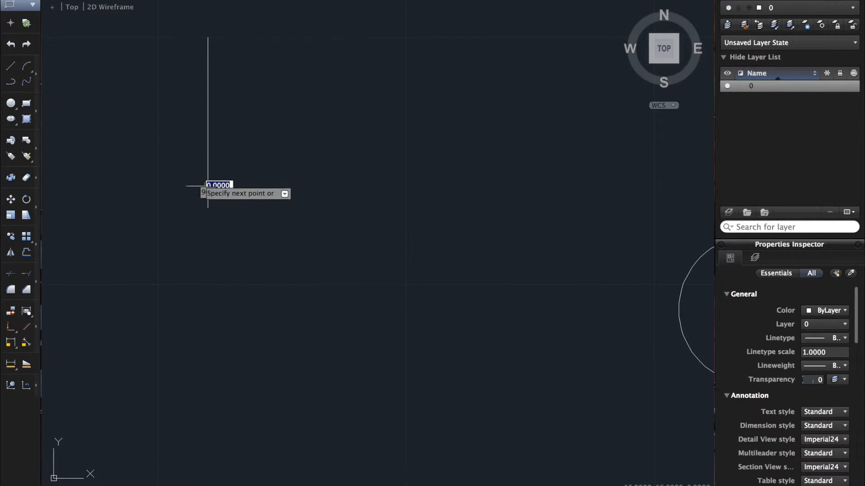
click(158, 137)
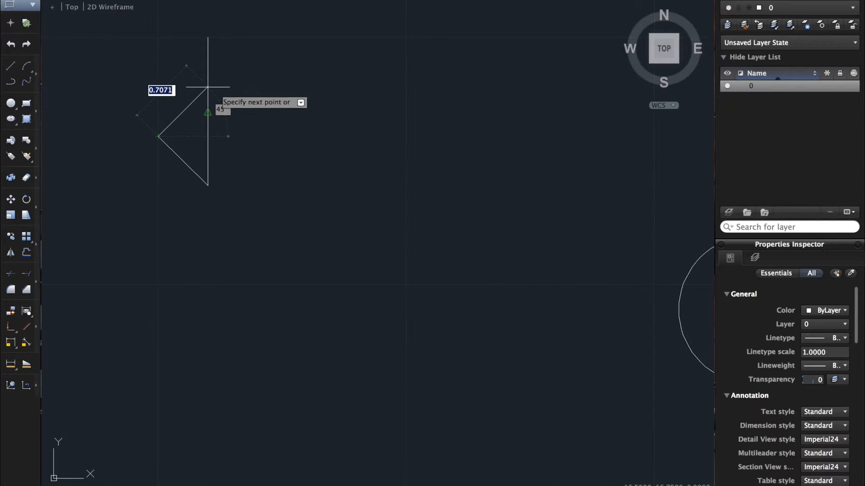
click(158, 86)
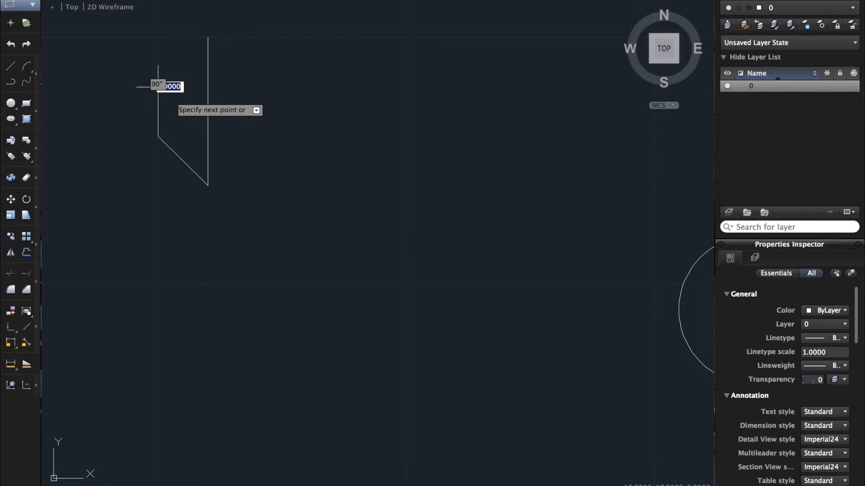
click(207, 38)
key(Return)
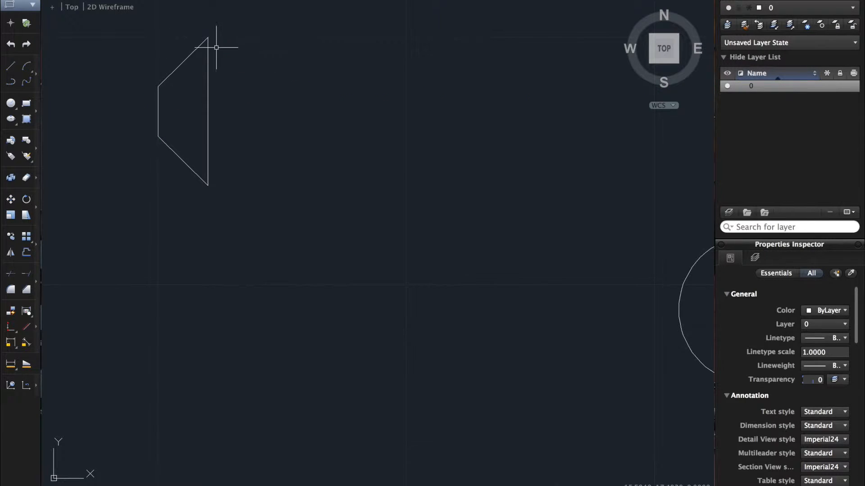
Draw a circle centered on the midpoint of the trapezoid's long vertical edge, passing through that edge's lower endpoint
click(11, 104)
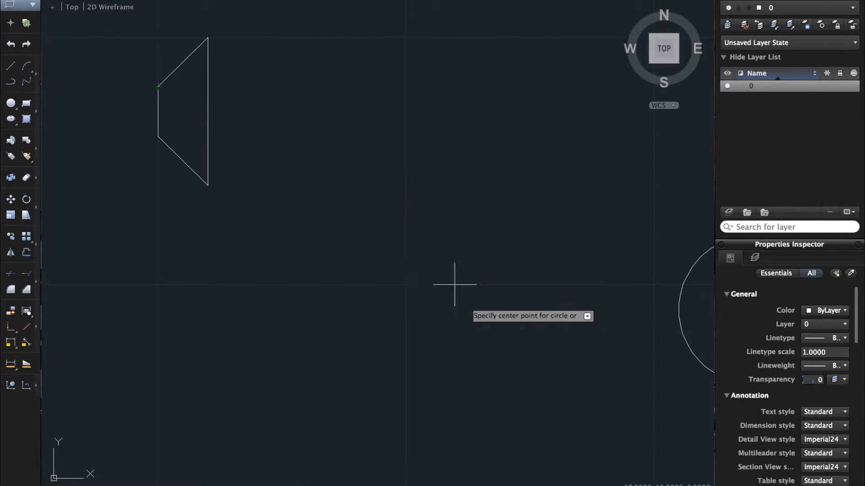
click(208, 112)
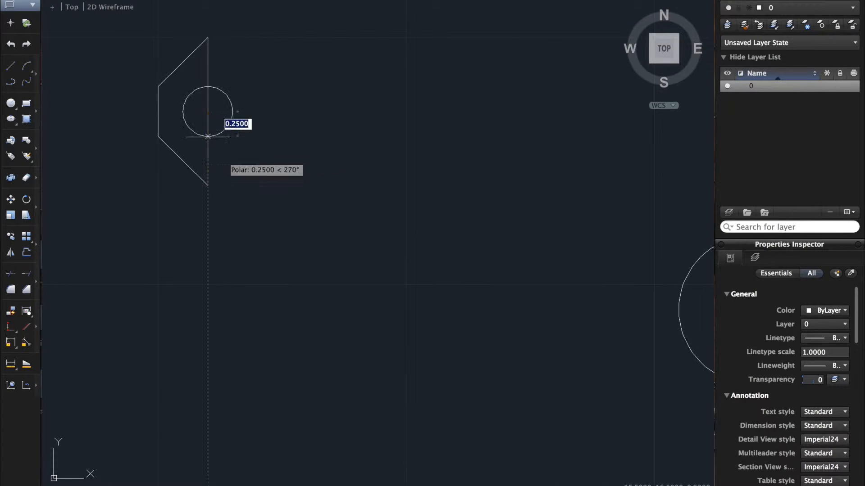
click(208, 186)
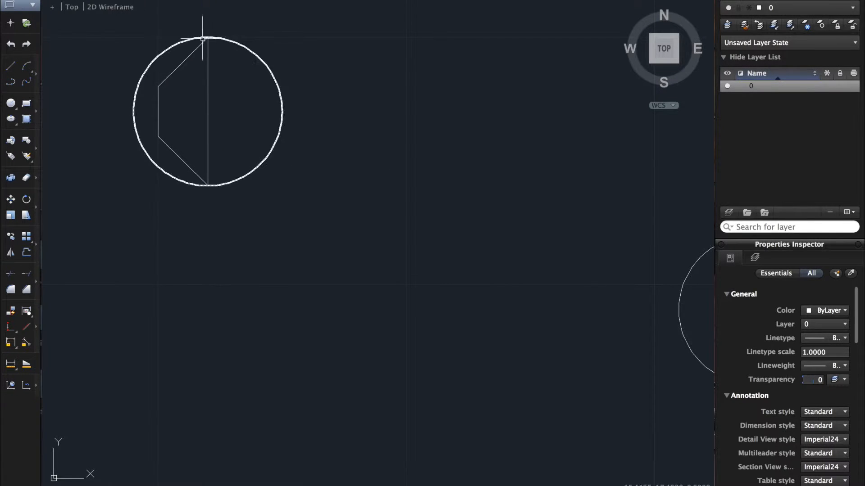
click(231, 184)
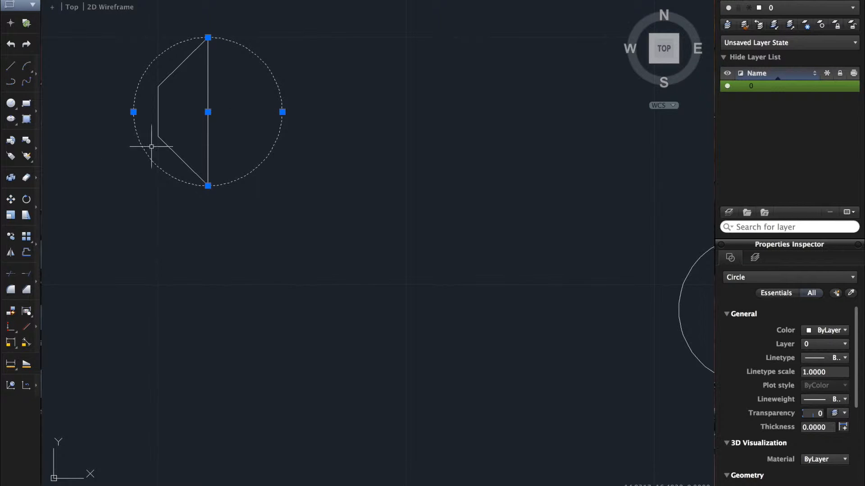
key(Escape)
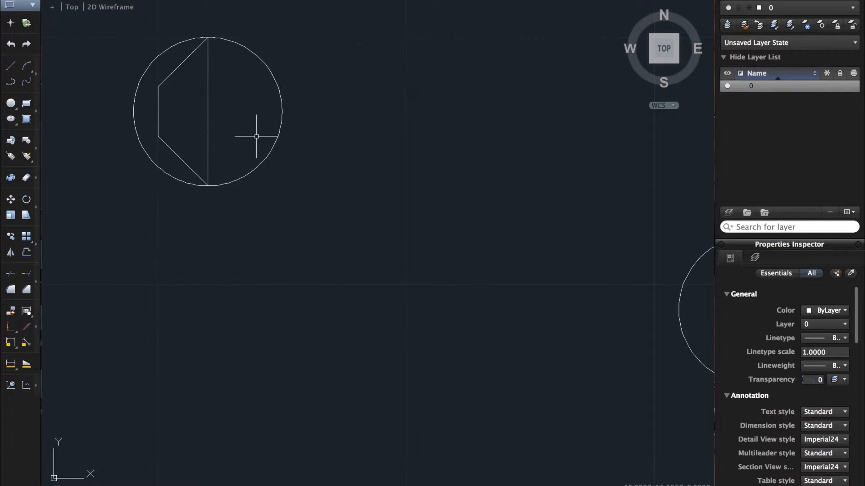
Trim away the circle's left half using the trapezoid's long vertical edge as the cutting edge, and delete that edge
text(TRIm)
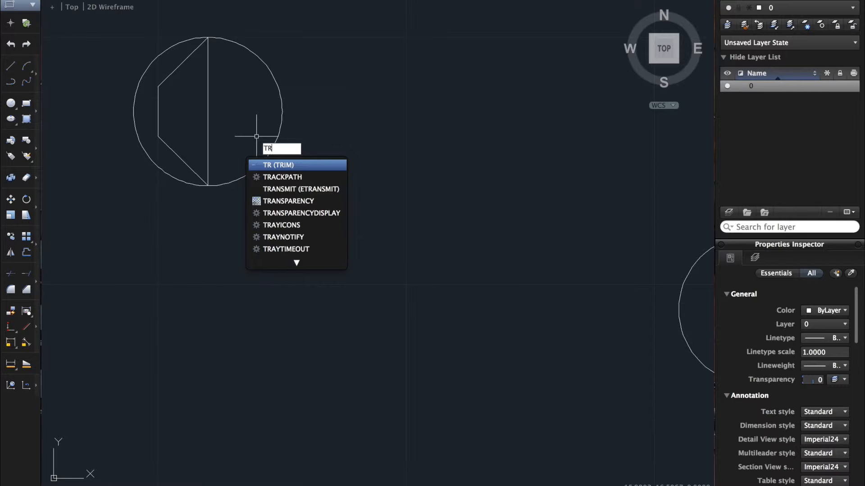
key(Return)
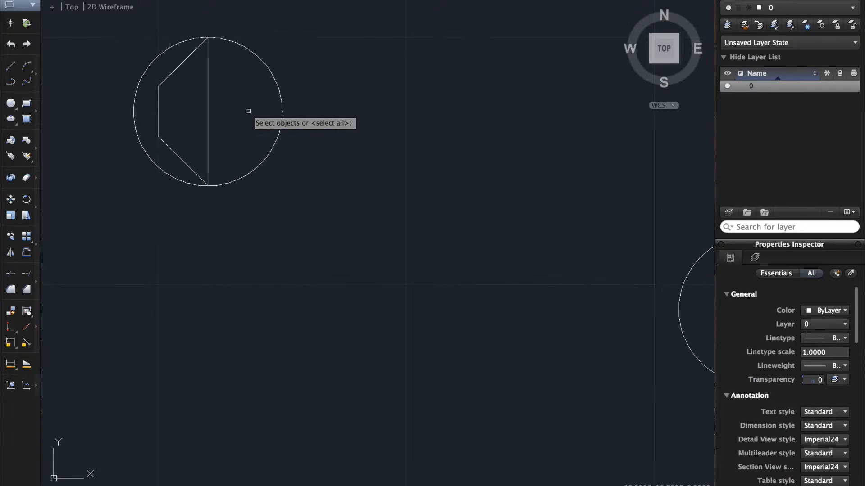
click(209, 87)
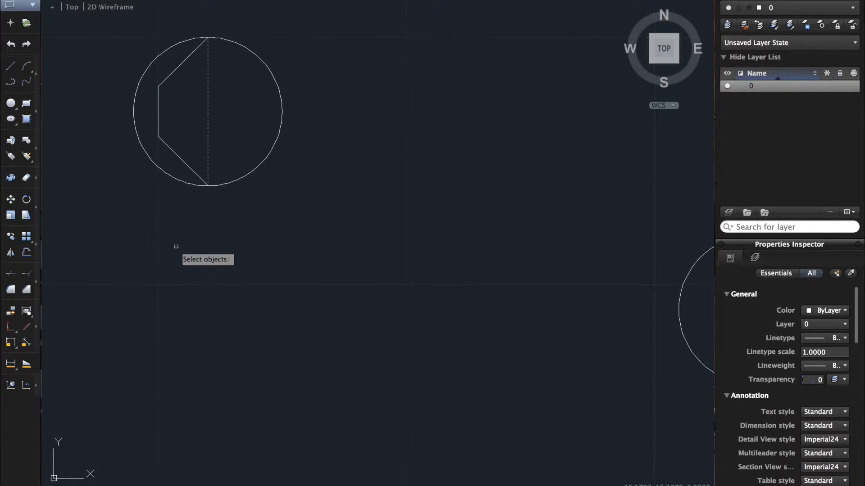
key(Return)
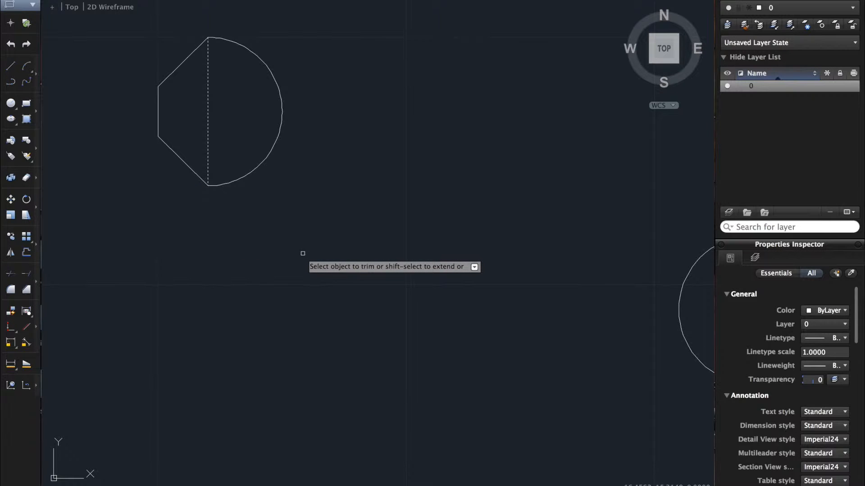
key(Escape)
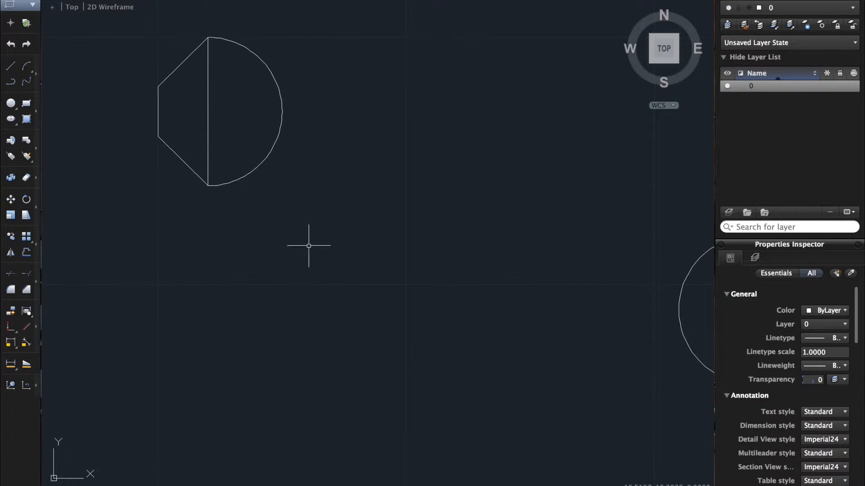
click(209, 87)
key(Delete)
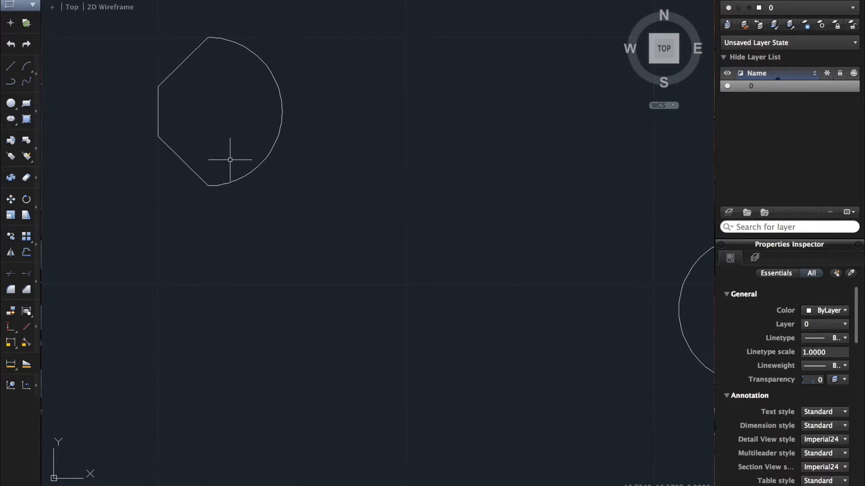
click(11, 104)
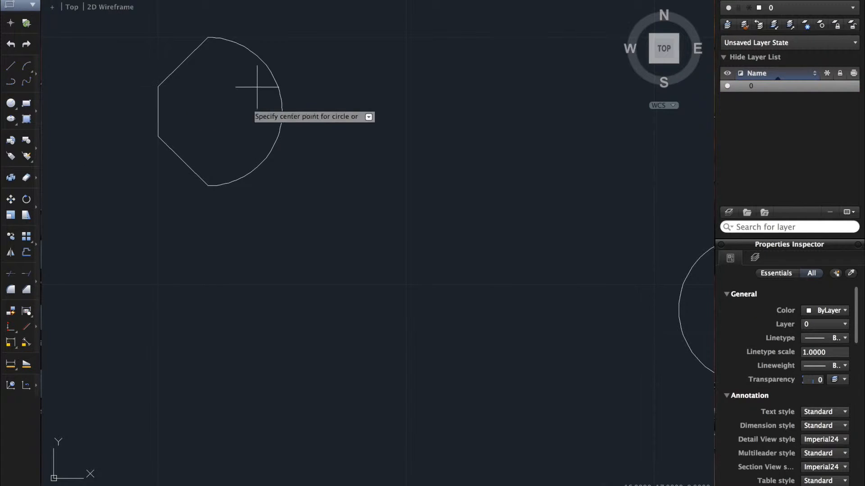
click(257, 137)
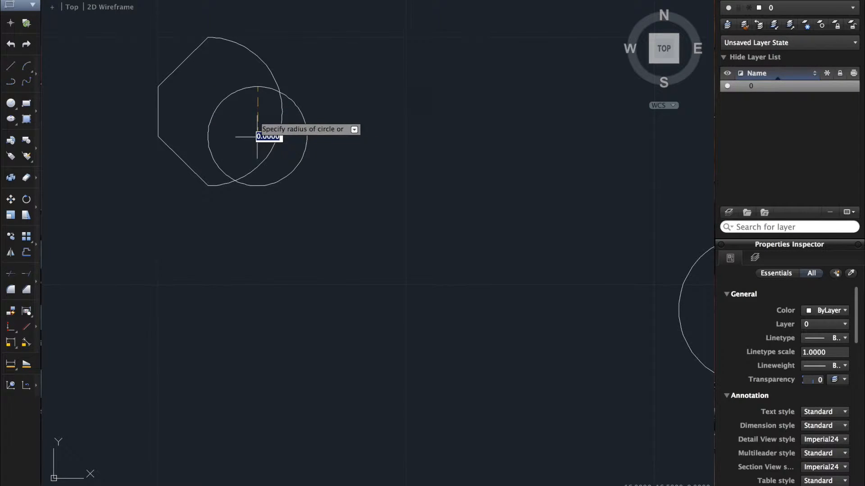
key(Escape)
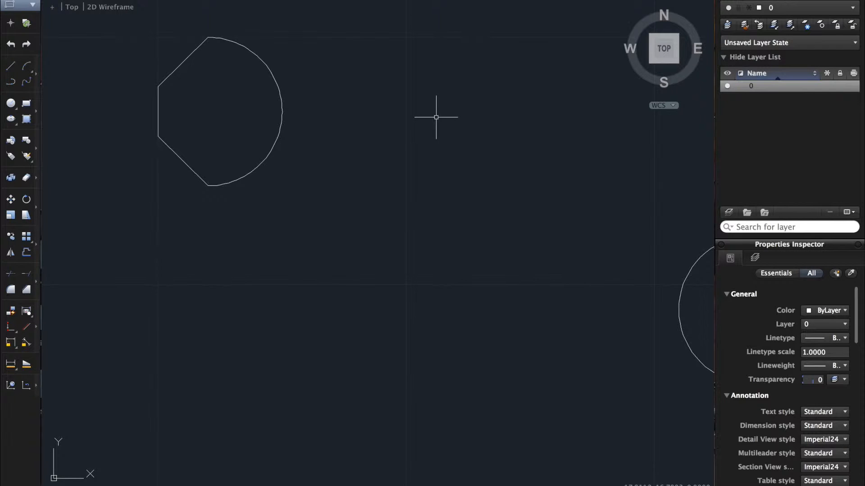
scroll(429, 117, right, 2)
scroll(429, 119, right, 10)
scroll(383, 105, down, 5)
scroll(384, 104, left, 5)
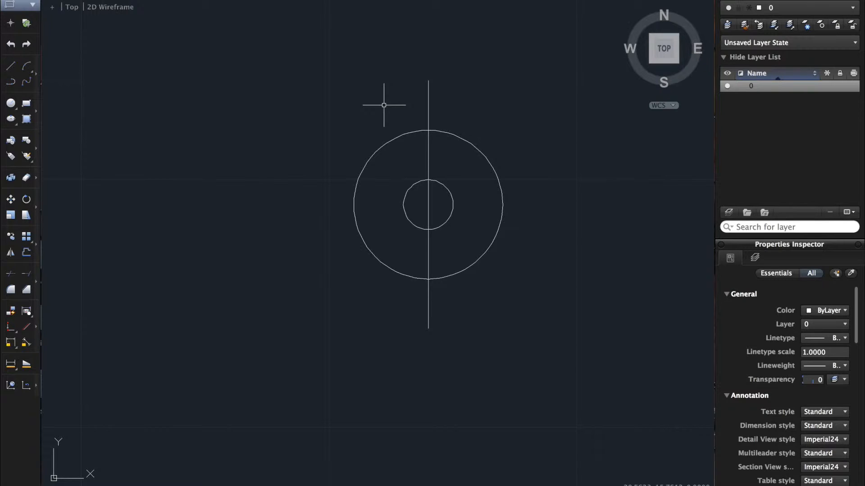
click(402, 136)
key(Delete)
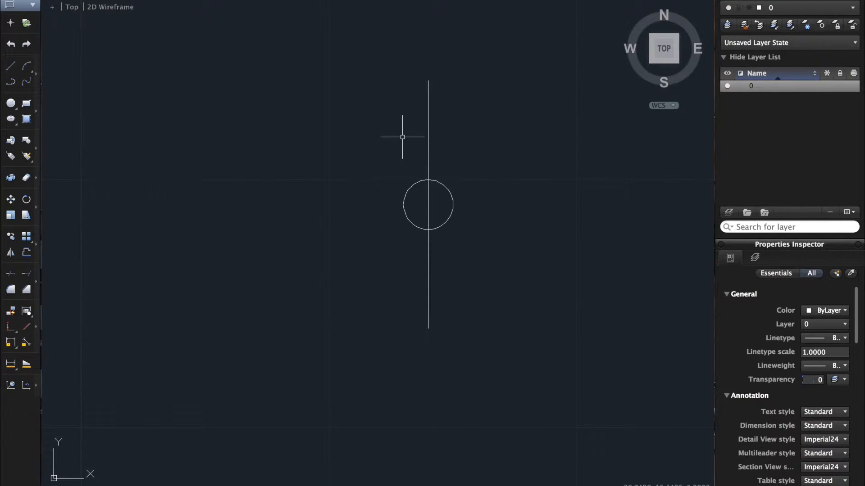
key(super+z)
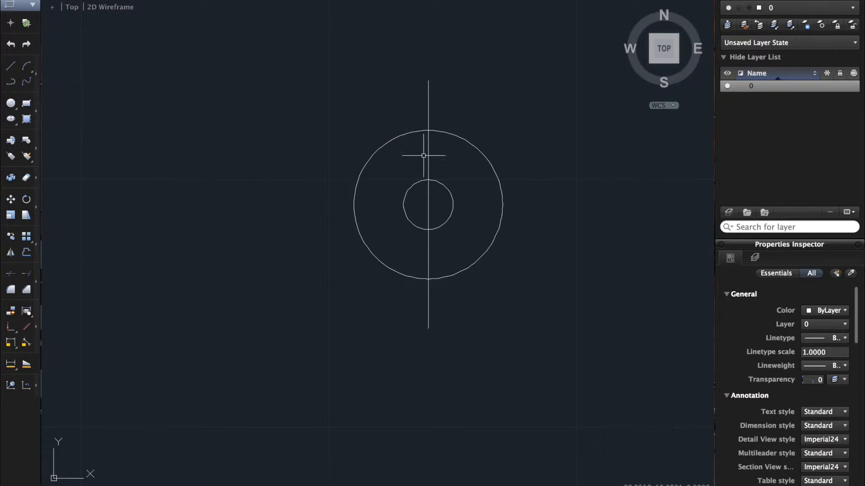
Trim away the outer circle's left half using the vertical line as the cutting edge, and delete that line
text(tri)
key(Return)
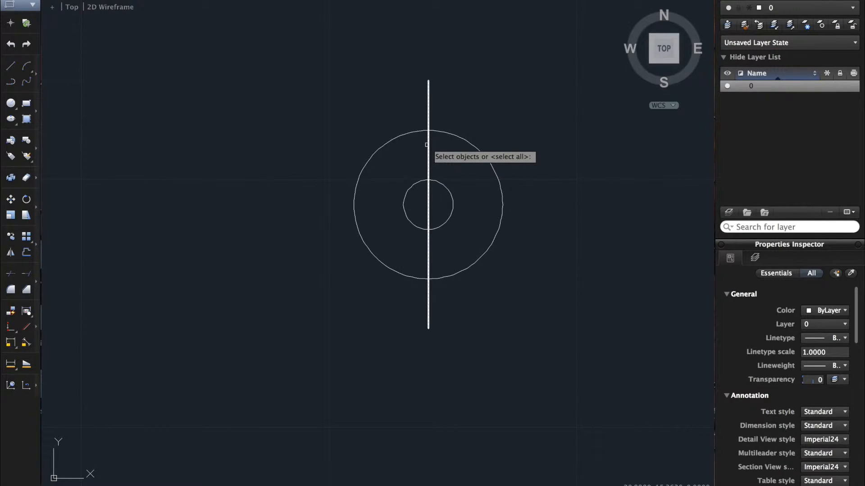
click(427, 144)
key(Return)
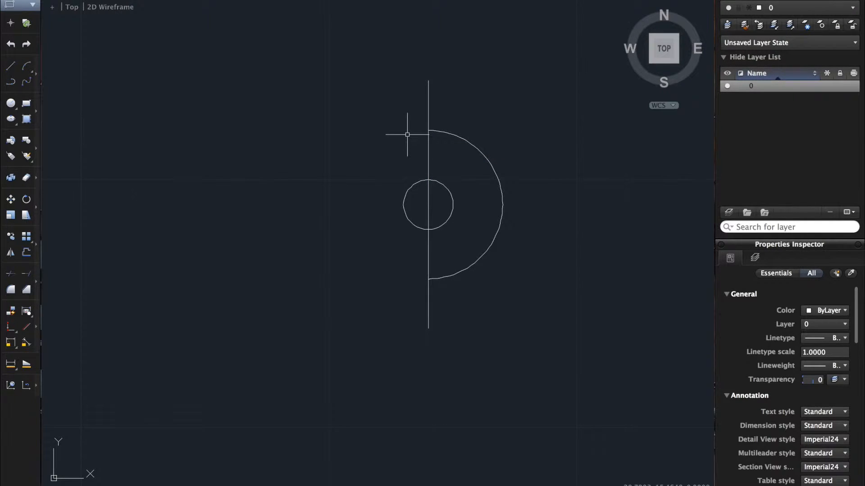
key(Escape)
click(428, 112)
key(Delete)
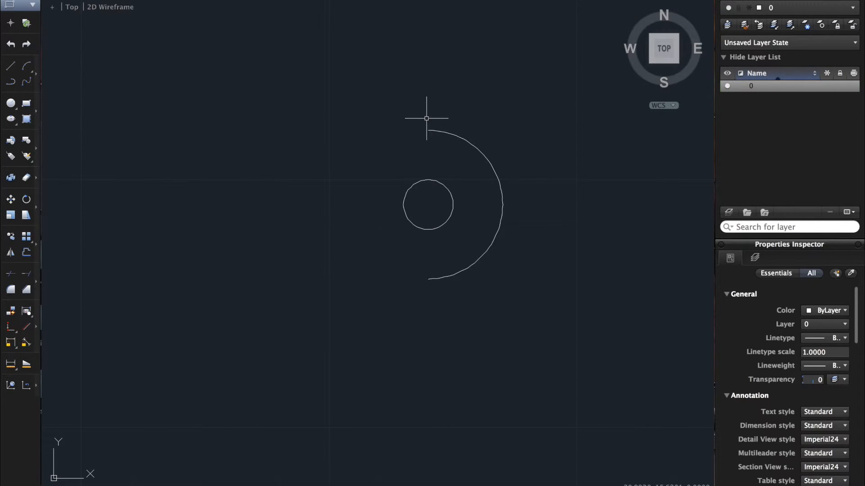
Close the half circle's open side with a connected outline starting 1.5 units left from its lower endpoint, and undo the outline
click(10, 65)
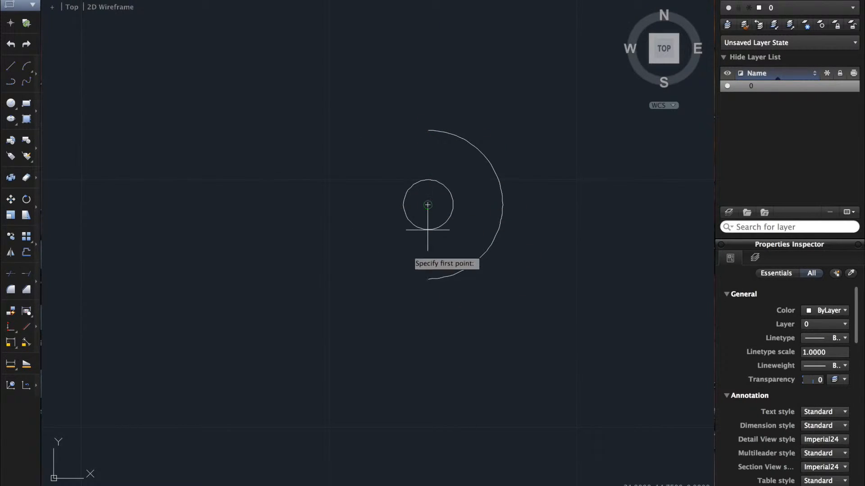
click(427, 278)
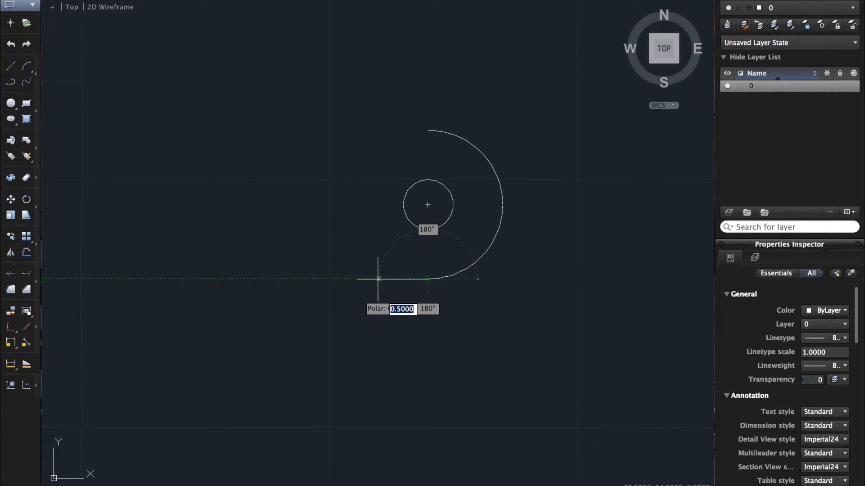
text(1.5)
key(Return)
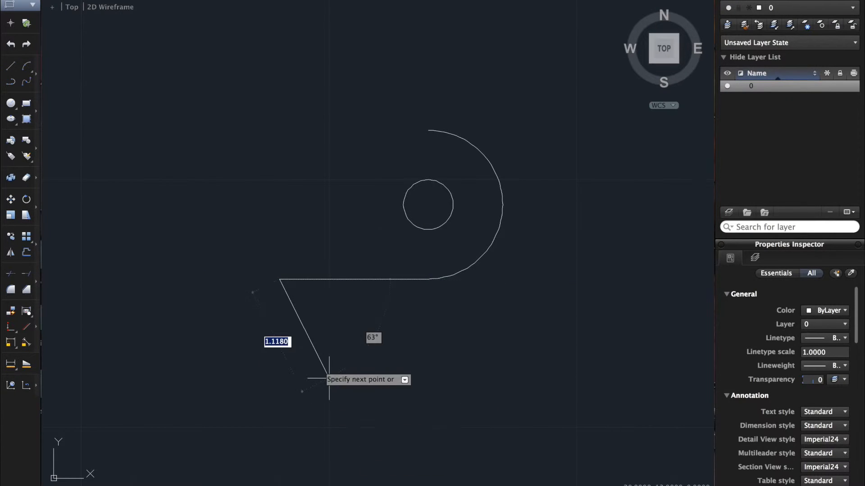
click(279, 130)
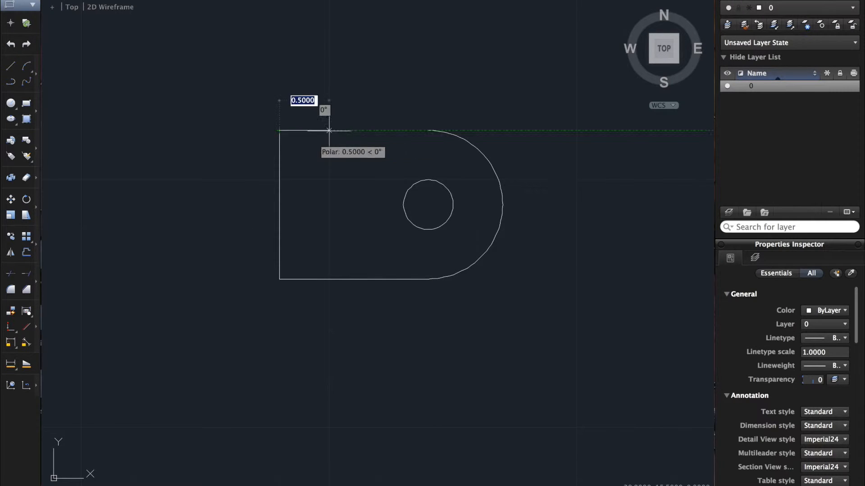
click(428, 131)
key(Escape)
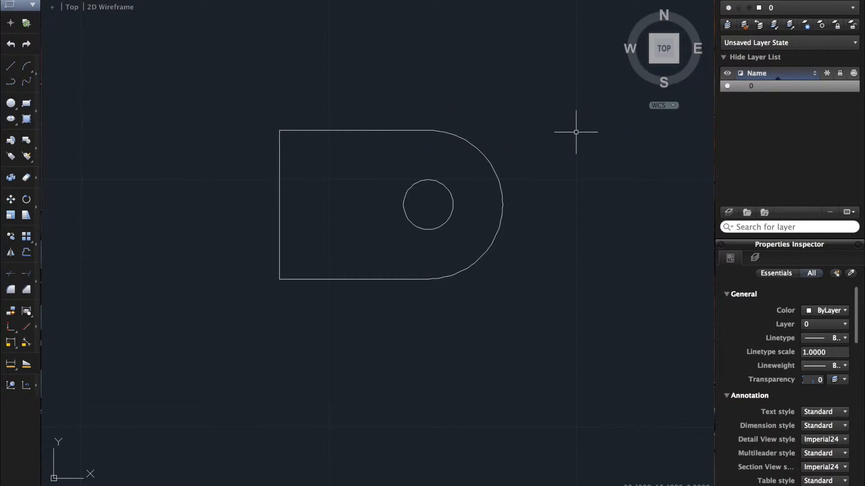
key(super+z)
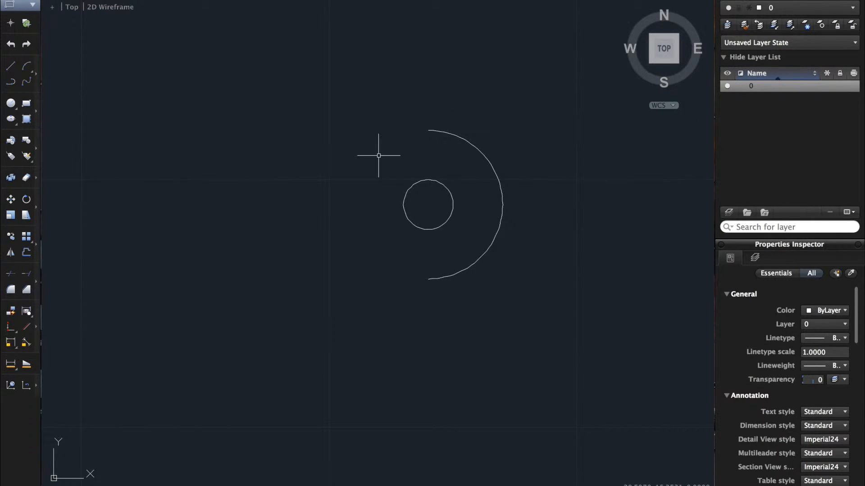
Draw a horizontal line 1.5 units long going left from the large arc's upper endpoint
click(11, 66)
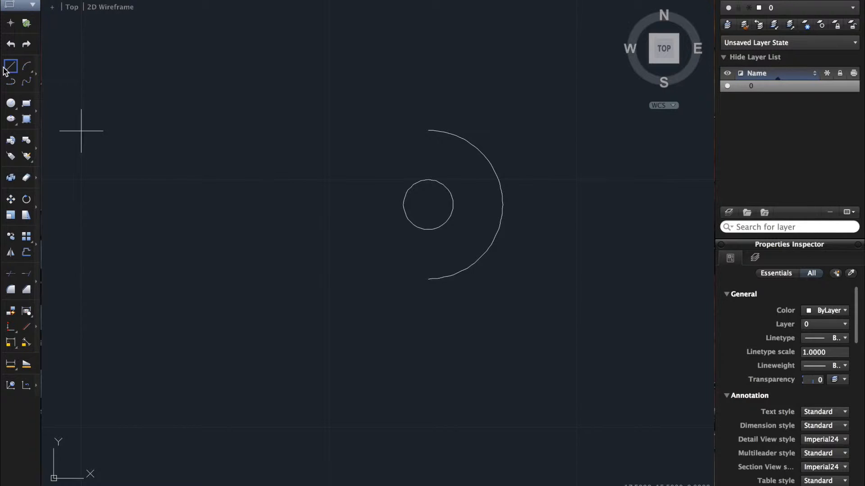
click(427, 131)
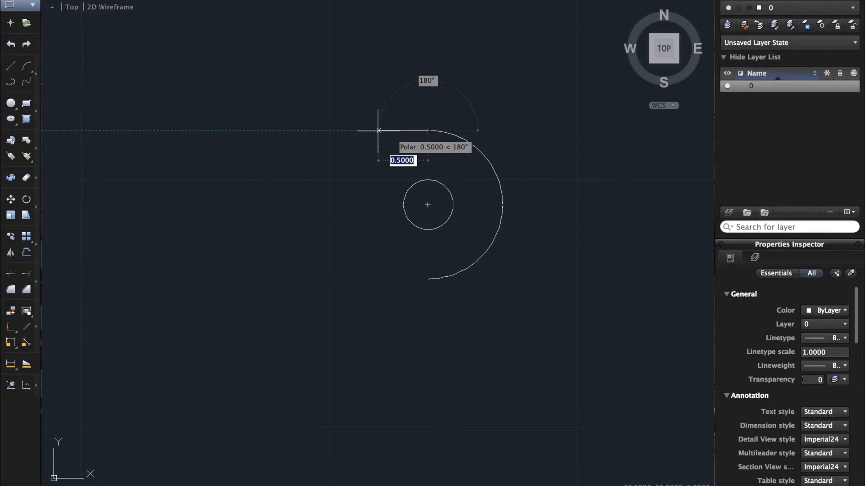
text(1)
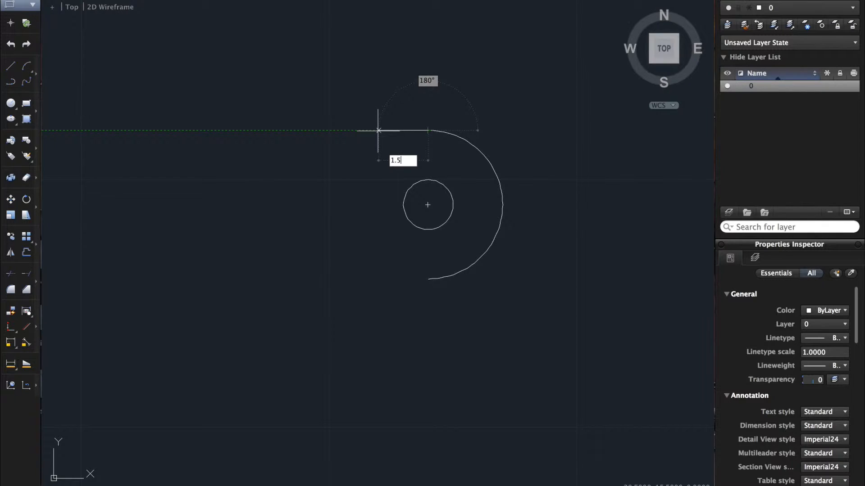
text(.5)
key(Return)
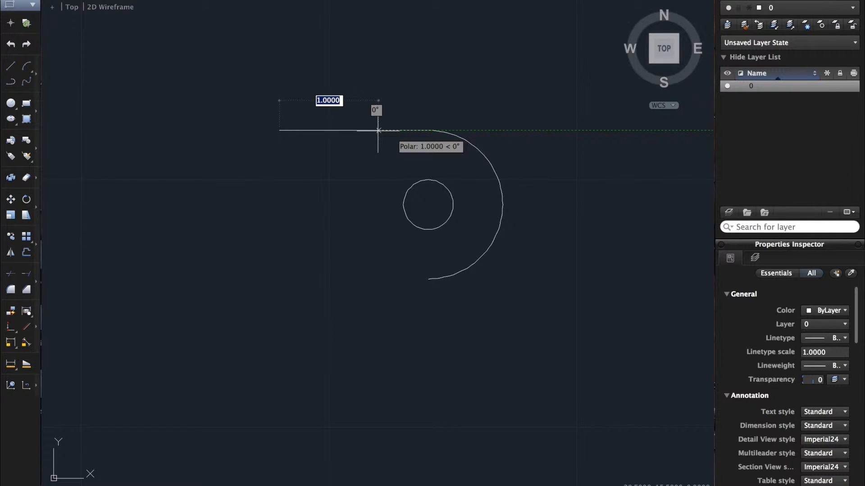
key(Return)
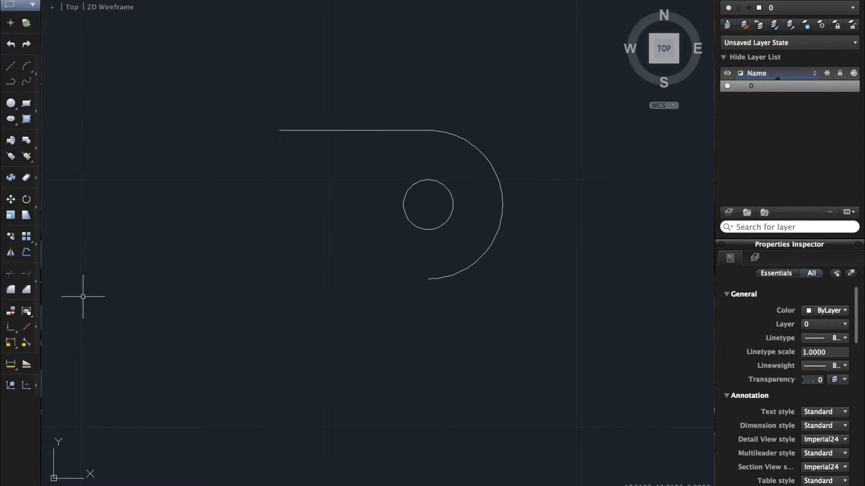
Mirror the horizontal line across the horizontal axis through the small circle's center and the large arc's rightmost point, keeping the original
click(11, 253)
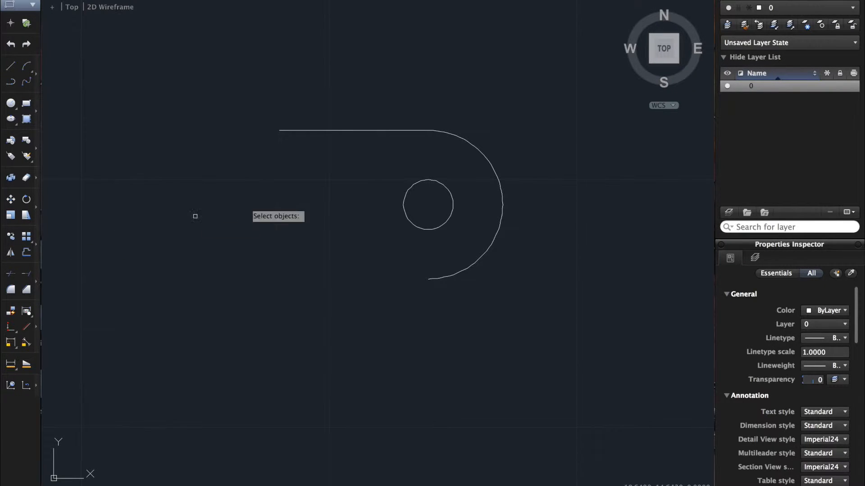
click(328, 130)
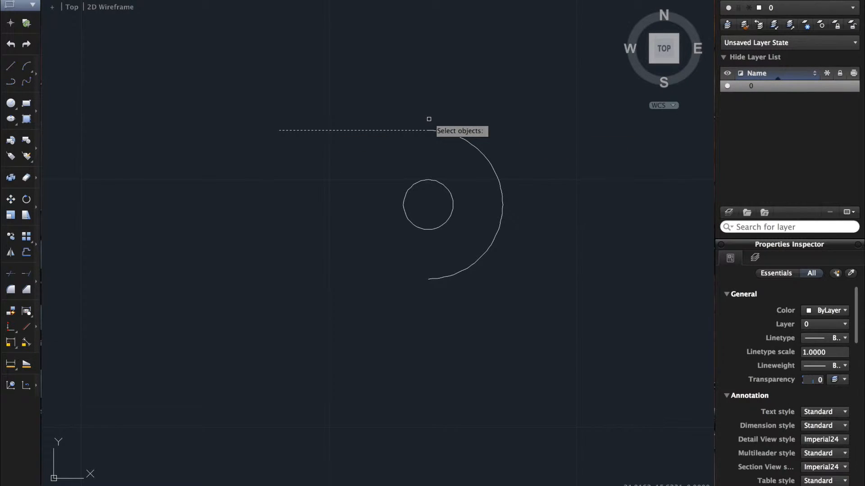
key(Return)
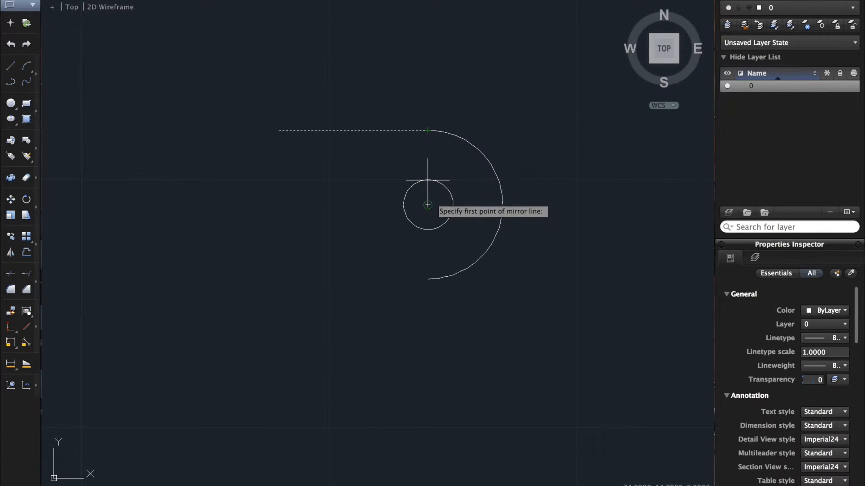
click(427, 204)
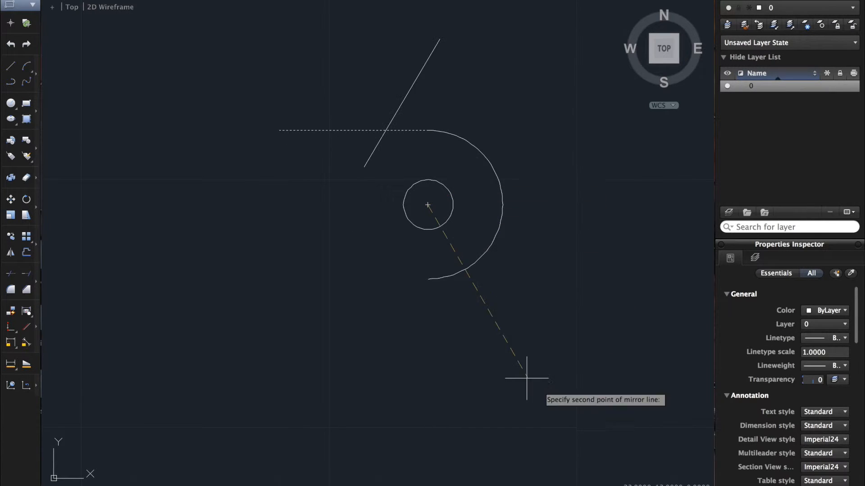
click(502, 205)
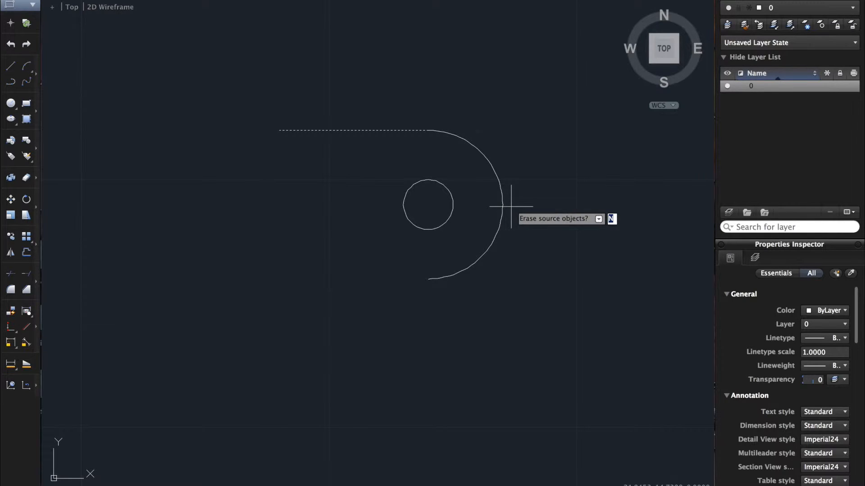
text(y)
key(Return)
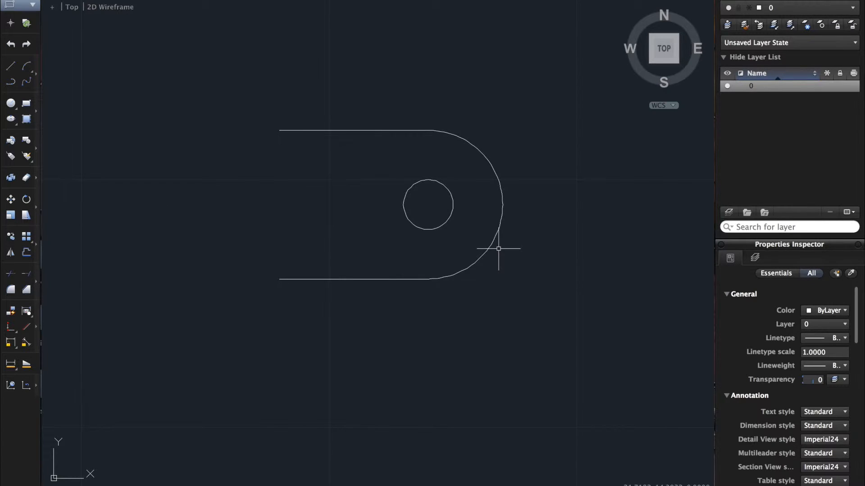
Draw a short vertical line left of the part and a horizontal line from its midpoint through the circle's center to beyond the arc
click(10, 66)
click(230, 180)
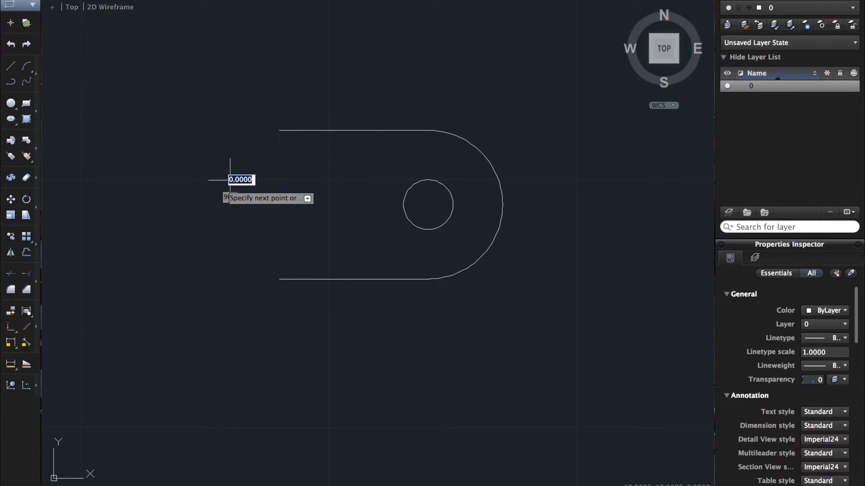
click(230, 229)
key(Return)
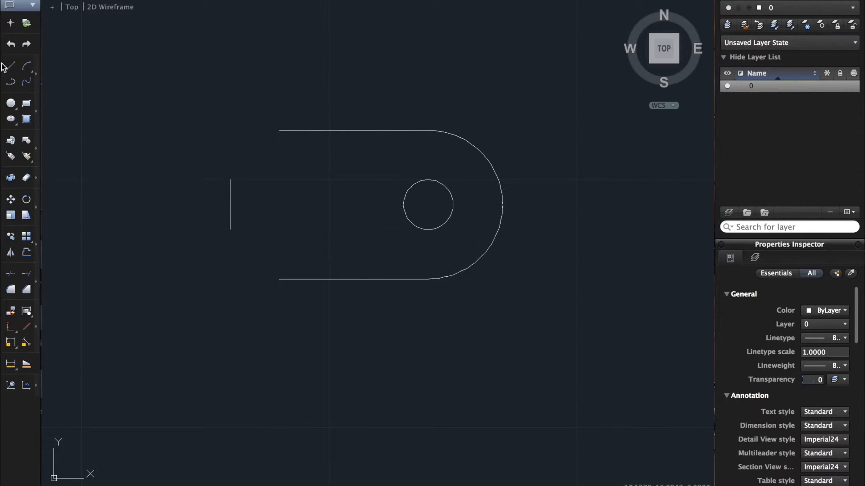
click(17, 67)
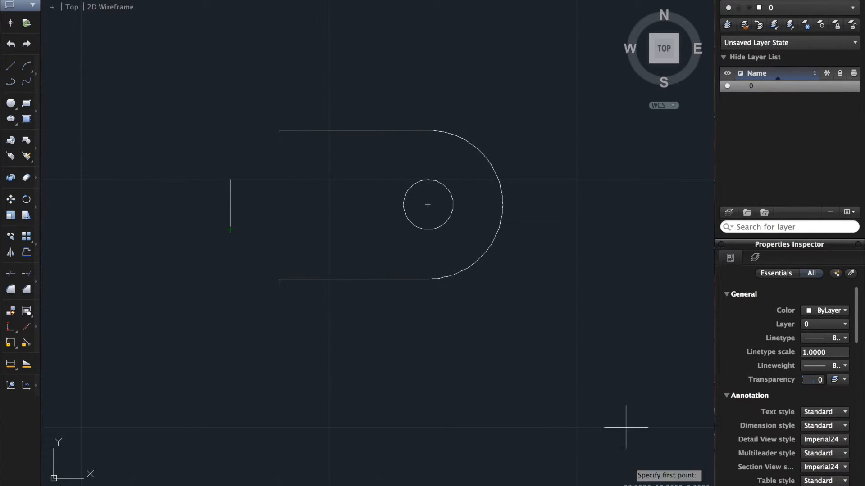
click(230, 205)
click(648, 205)
key(Return)
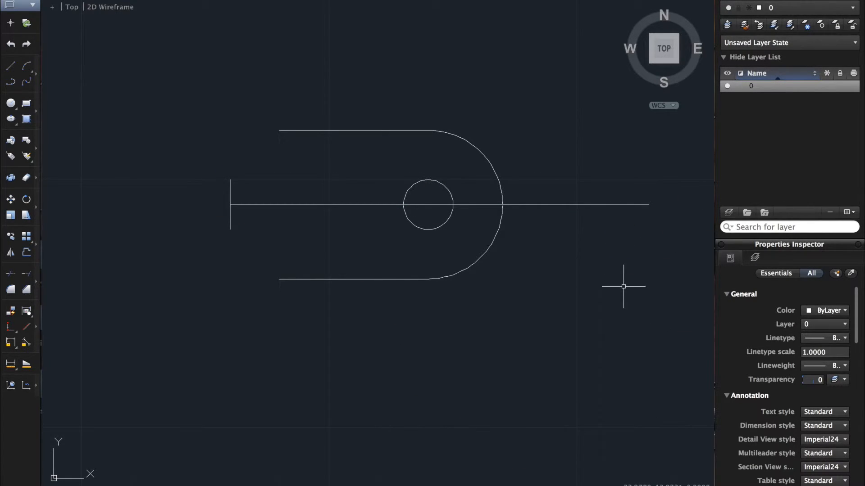
Trim away the lower halves of the small circle and the large arc using the horizontal centerline as the cutting edge
text(trim)
key(Return)
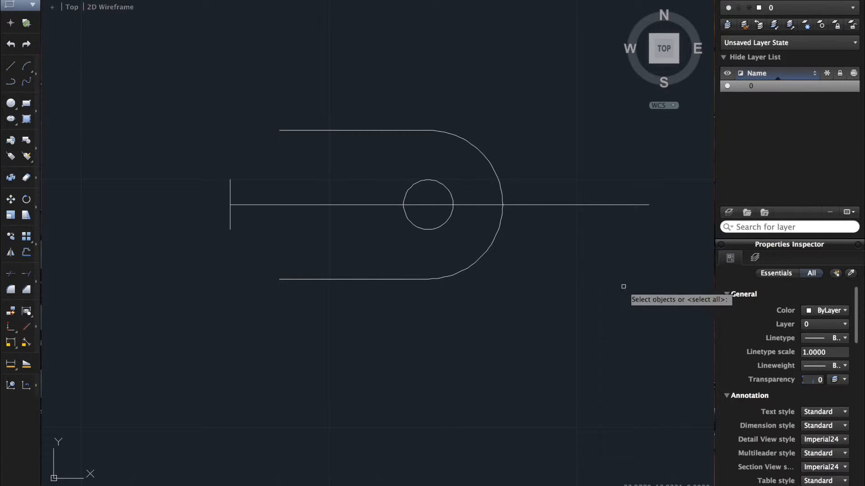
click(467, 205)
key(Return)
click(452, 211)
click(505, 218)
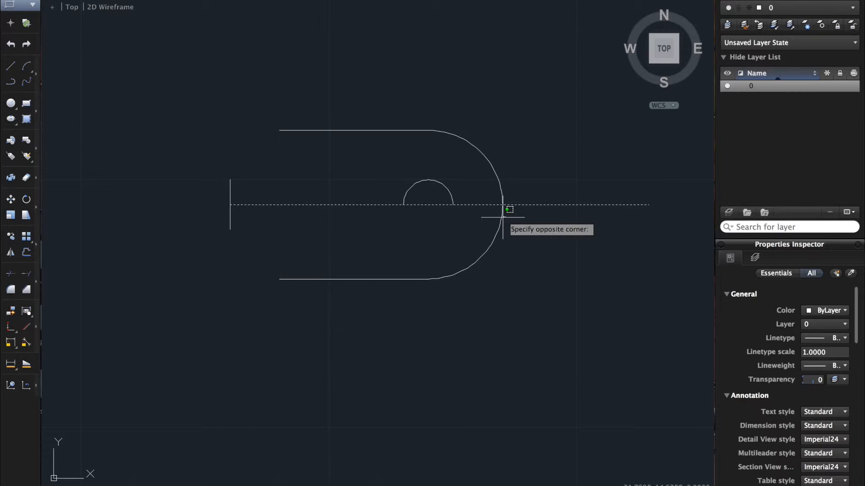
click(498, 217)
click(488, 244)
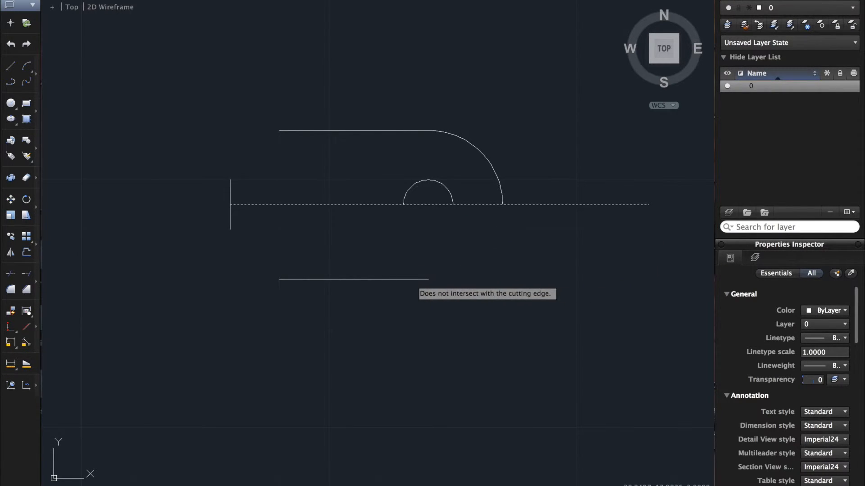
click(411, 280)
click(411, 280)
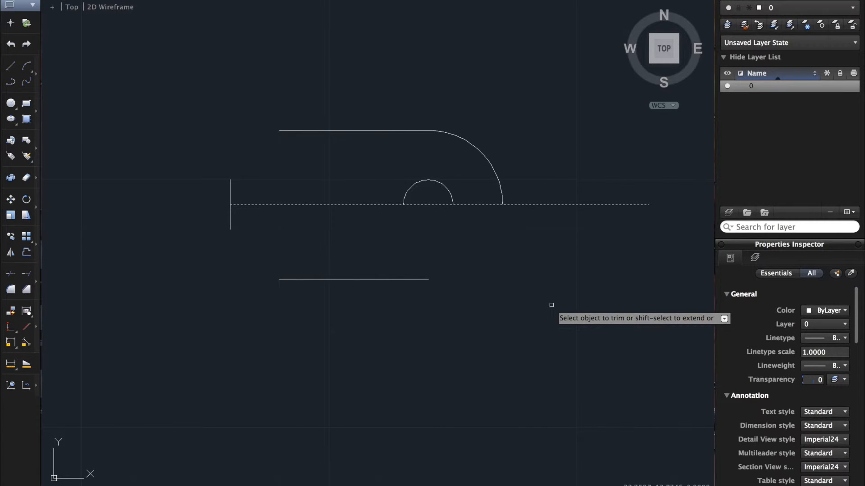
Delete the lower horizontal line, the horizontal centerline and the short vertical line
click(404, 279)
key(Delete)
click(377, 205)
key(Delete)
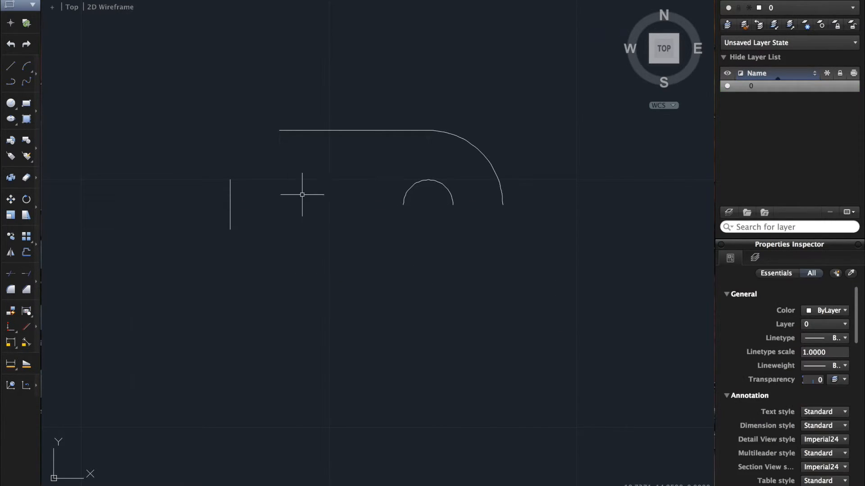
click(230, 199)
key(Delete)
Mirror the horizontal line, large quarter arc and small half circle across the horizontal axis through the large arc's lower end and the small arc's center, keeping the originals
click(11, 252)
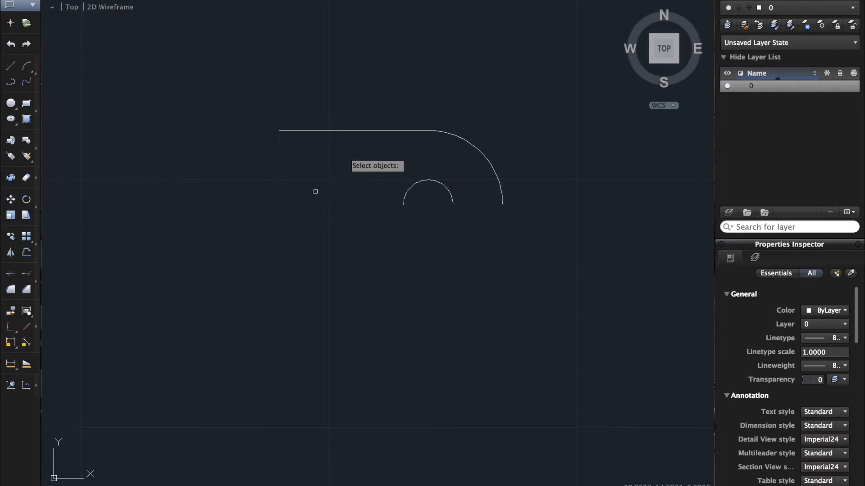
click(374, 130)
click(467, 145)
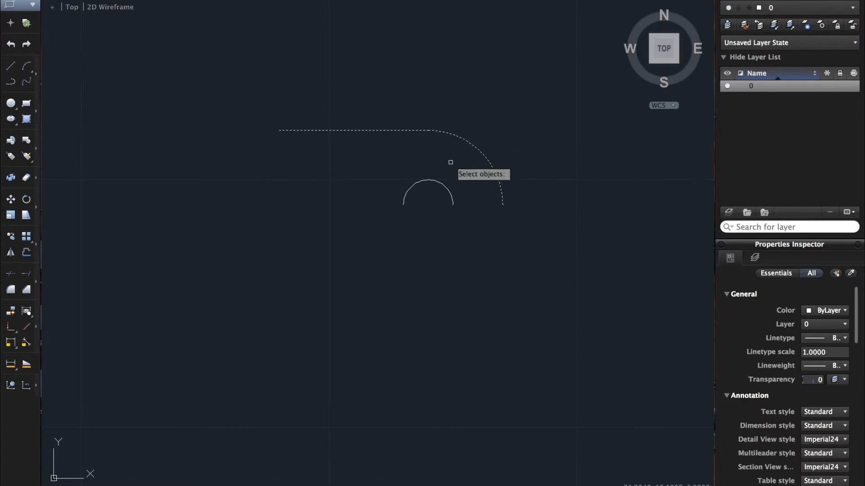
click(442, 187)
key(Return)
click(502, 205)
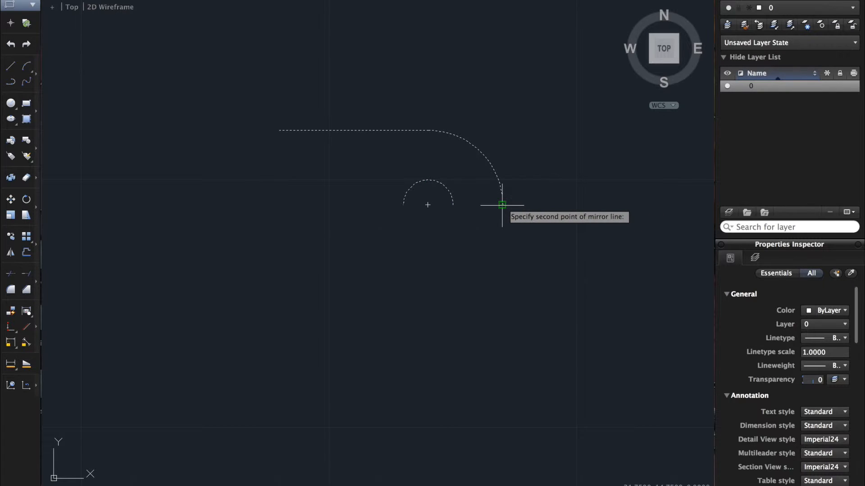
click(428, 205)
key(Return)
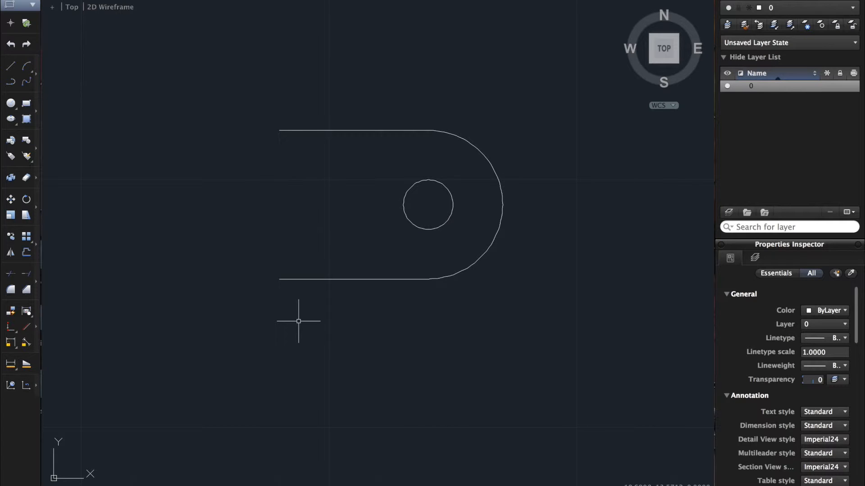
Draw a vertical line joining the open left ends of the lower and upper horizontal lines
click(10, 66)
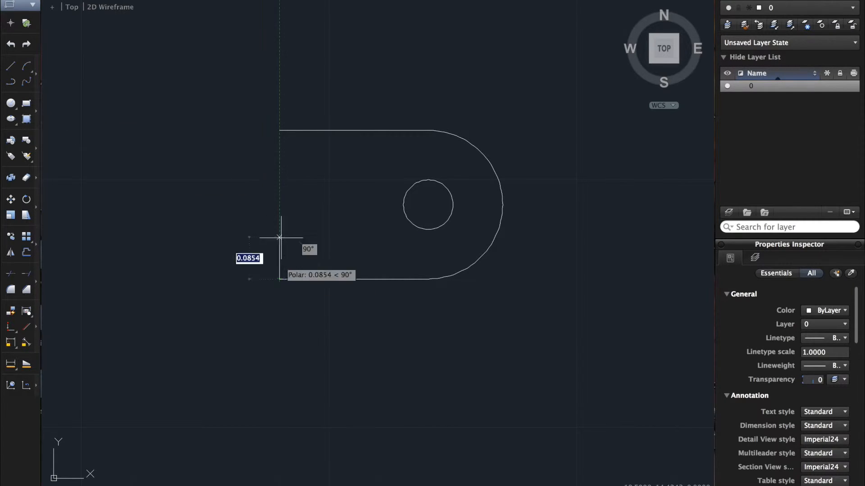
click(279, 279)
click(279, 131)
key(Return)
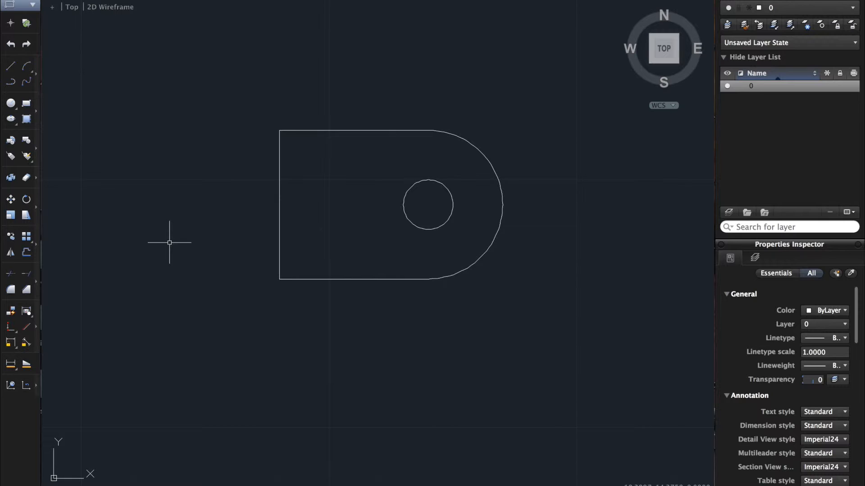
Draw three connected lines forming an angled notch between the part's upper and lower left corners, and delete the straight left edge
click(10, 65)
click(279, 131)
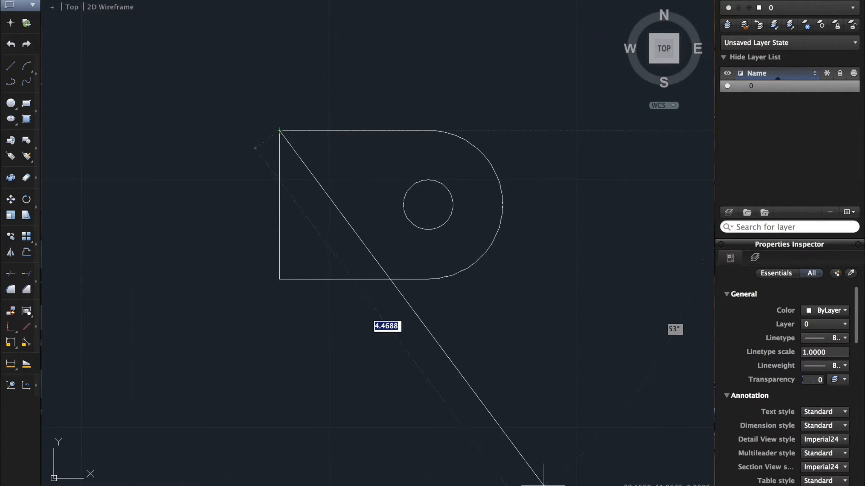
click(329, 179)
click(330, 230)
click(279, 279)
key(Return)
click(279, 213)
key(Delete)
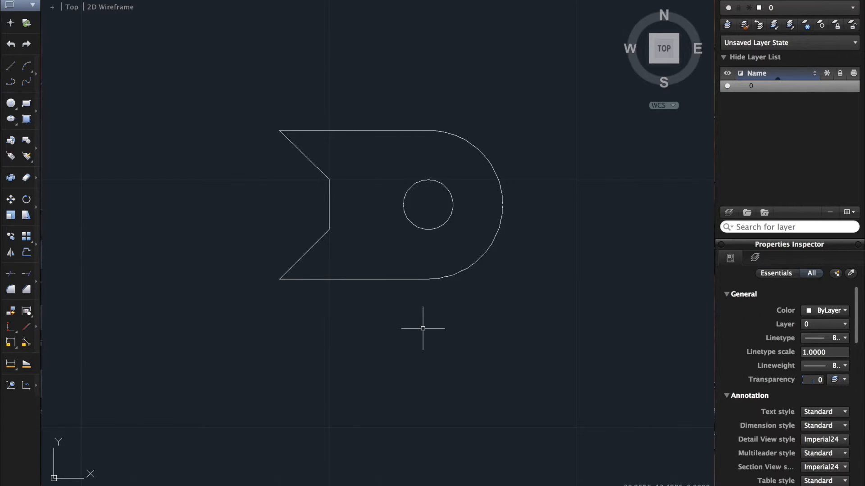
Delete the three lines forming the angled notch
click(317, 169)
key(Delete)
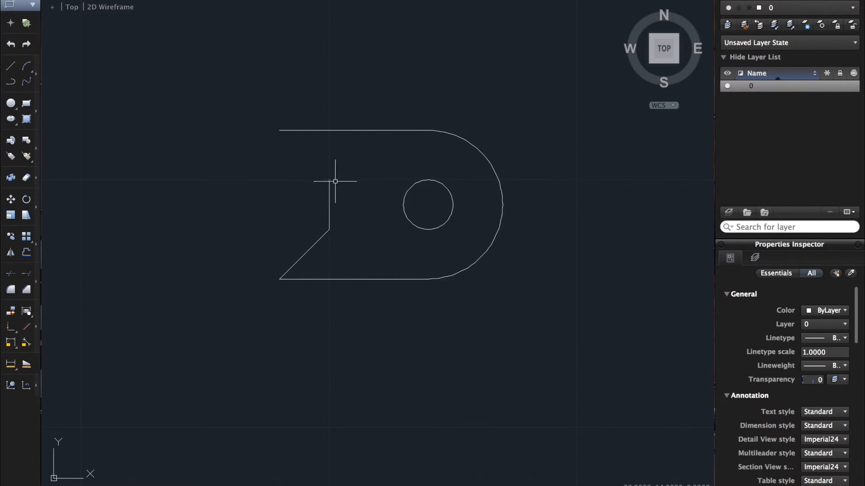
click(330, 184)
key(Delete)
click(309, 248)
click(303, 250)
key(Delete)
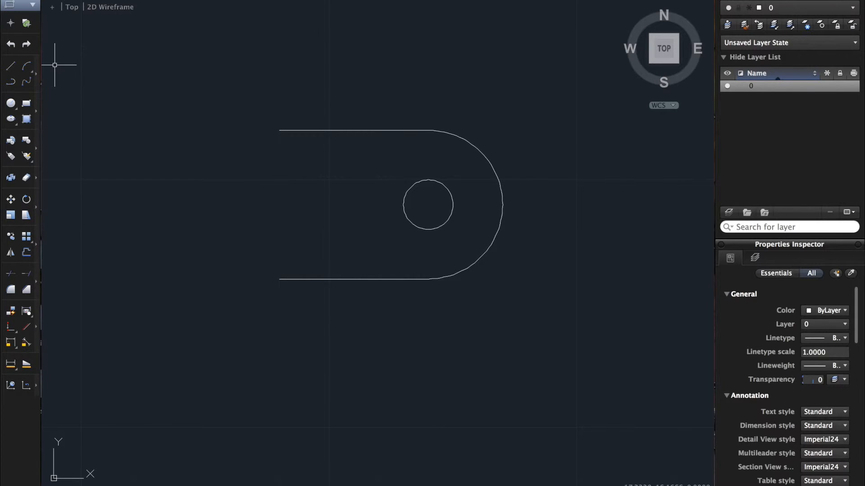
Close the part's open left side with a vertical line from the upper corner to the lower corner
click(10, 65)
click(279, 131)
click(279, 280)
key(Return)
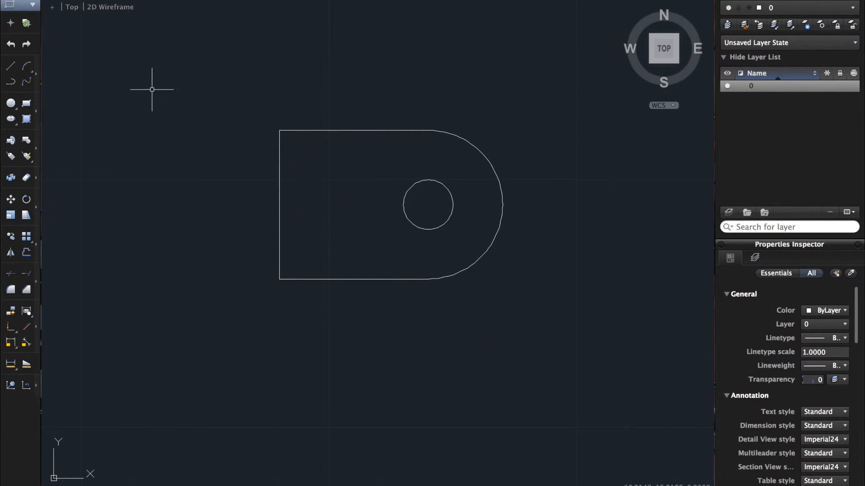
click(14, 106)
click(10, 65)
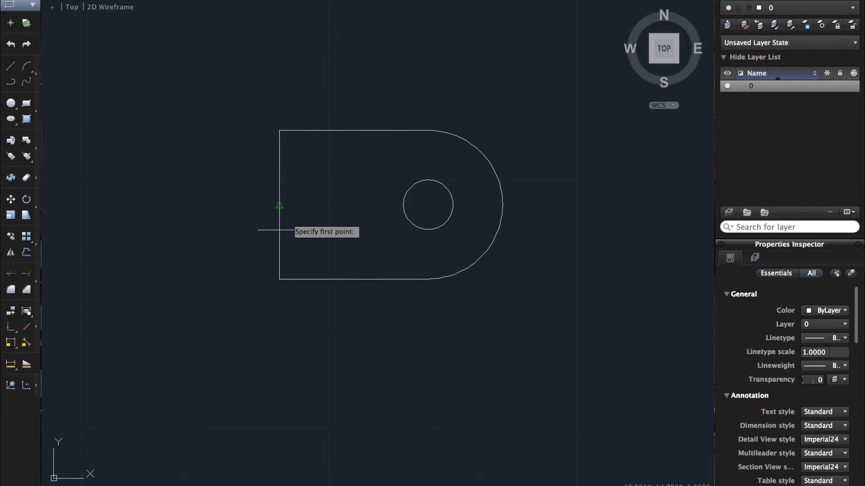
click(279, 206)
key(Escape)
Draw a circle of radius 0.5 centered on the midpoint of the part's left vertical edge
click(11, 104)
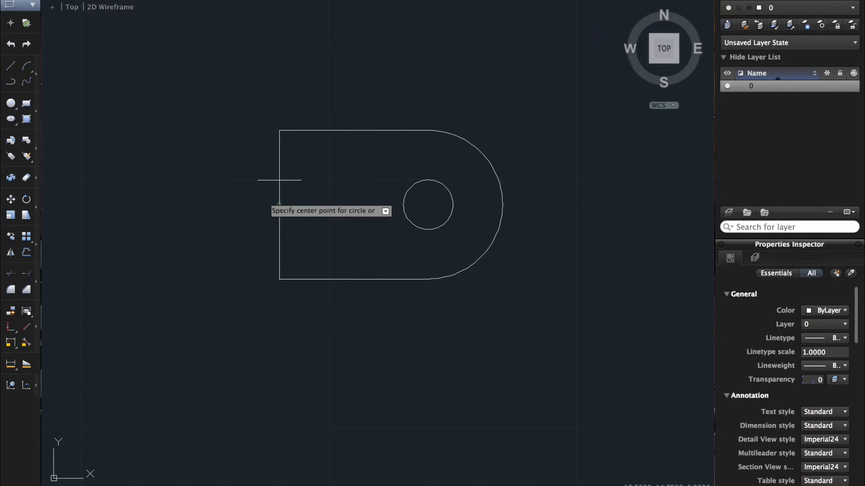
click(279, 205)
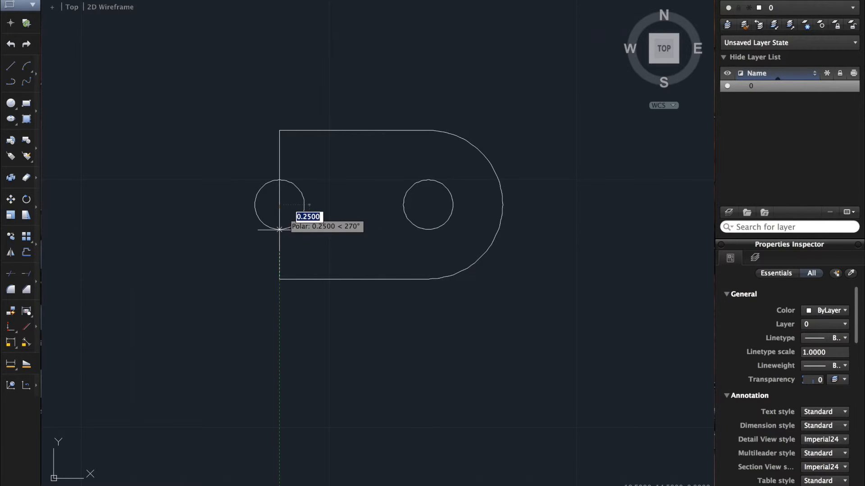
text(.5)
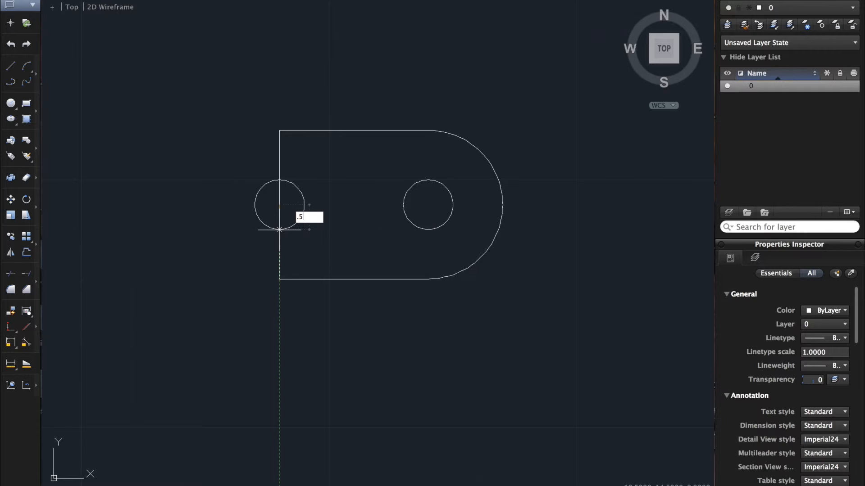
key(Return)
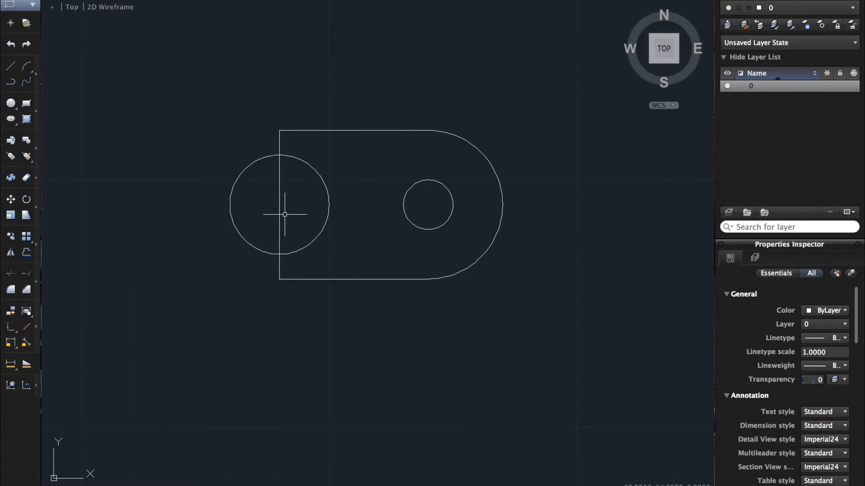
Trim away the half of the new circle outside the part, using the left vertical edge as the cutting edge
text(tr)
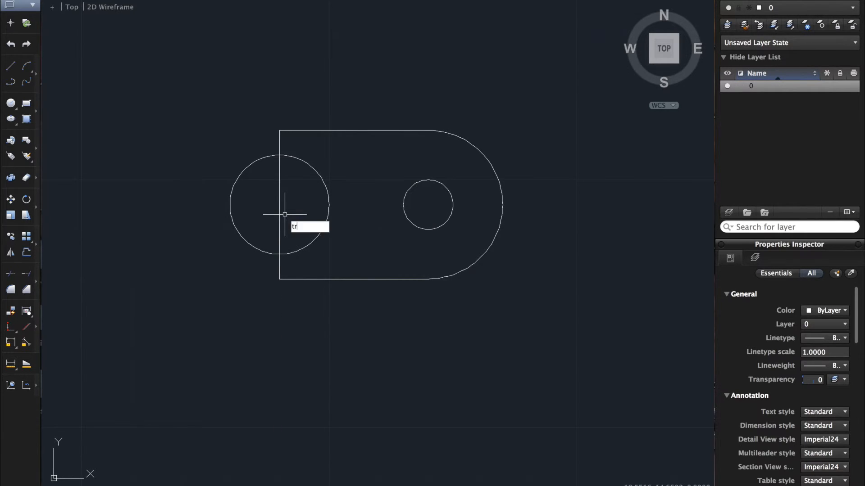
text(im)
key(Return)
click(279, 170)
key(Return)
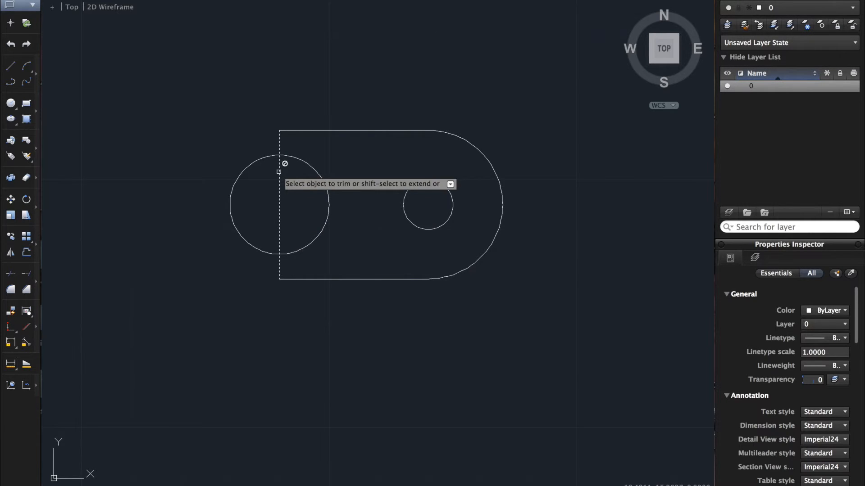
click(268, 154)
key(Return)
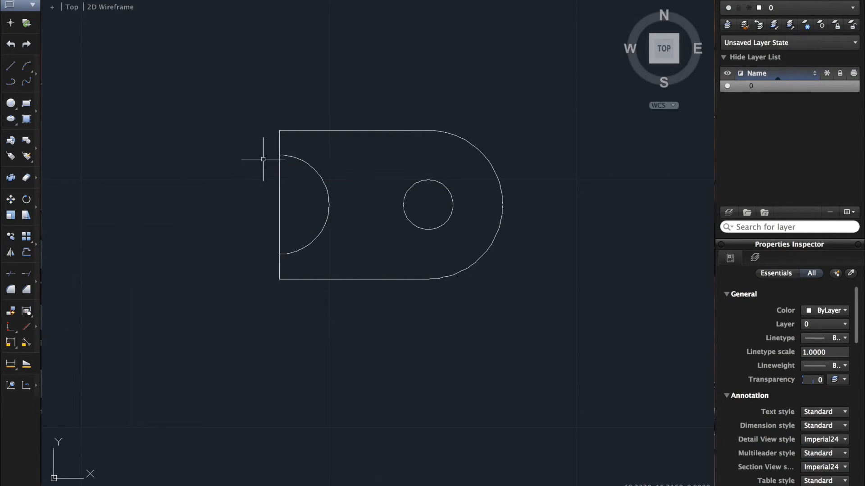
Trim the section of the left vertical edge between the ends of the half circle, using that arc as the cutting edge
text(trim)
key(Return)
click(311, 165)
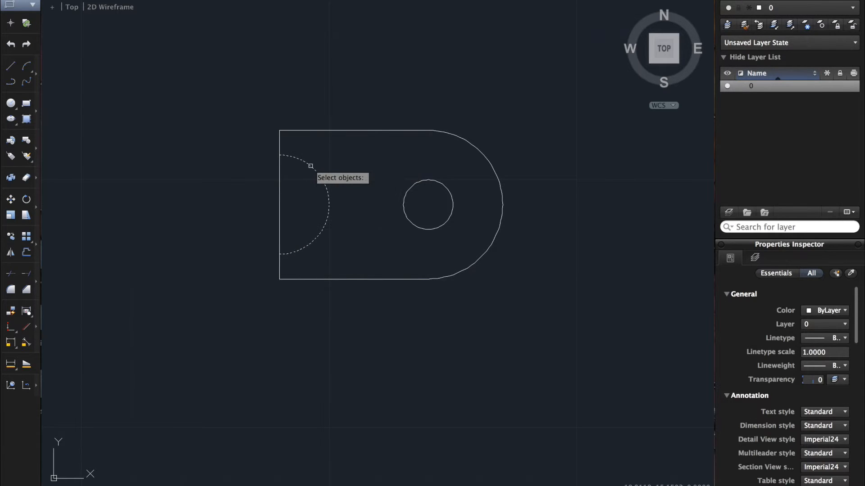
key(Return)
click(279, 180)
key(Return)
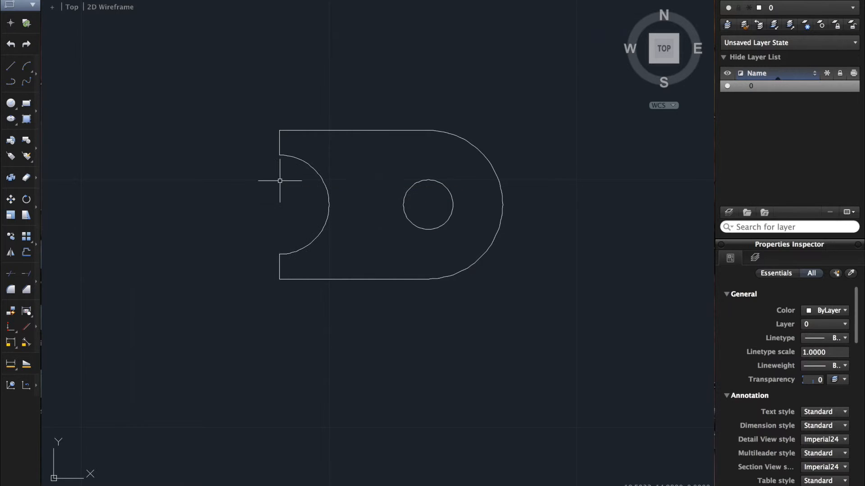
Delete the separate closed shape with the large arc and angled corners located up and to the left of the part
scroll(393, 322, down, 2)
mouse_move(393, 322)
middle_down()
mouse_move(527, 282)
mouse_move(432, 263)
middle_up()
scroll(414, 316, down, 4)
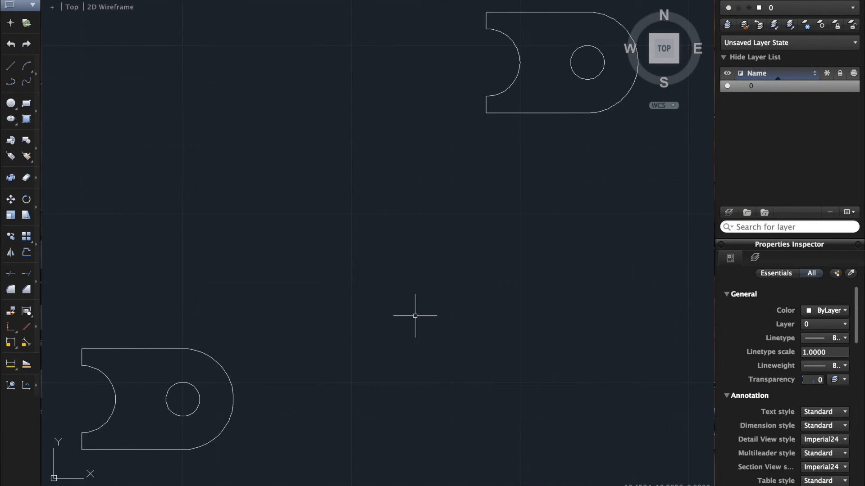
scroll(415, 315, up, 4)
scroll(415, 316, right, 4)
scroll(441, 287, down, 4)
scroll(442, 287, left, 2)
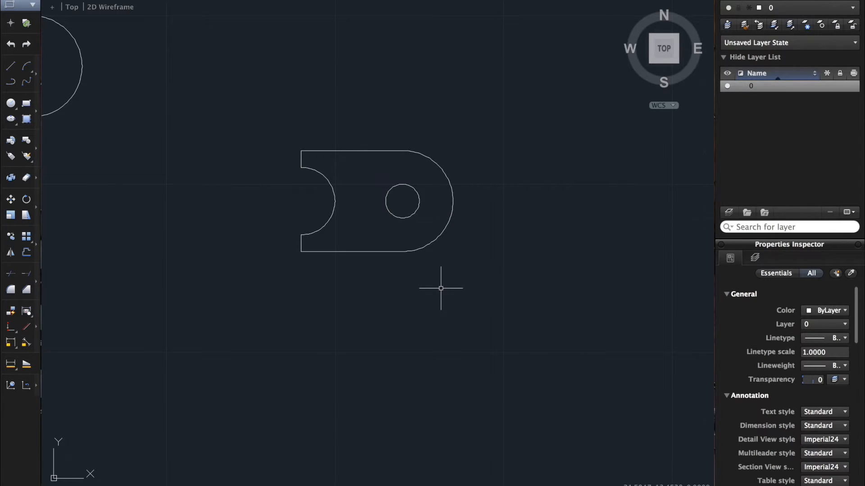
scroll(441, 289, up, 3)
scroll(441, 288, left, 8)
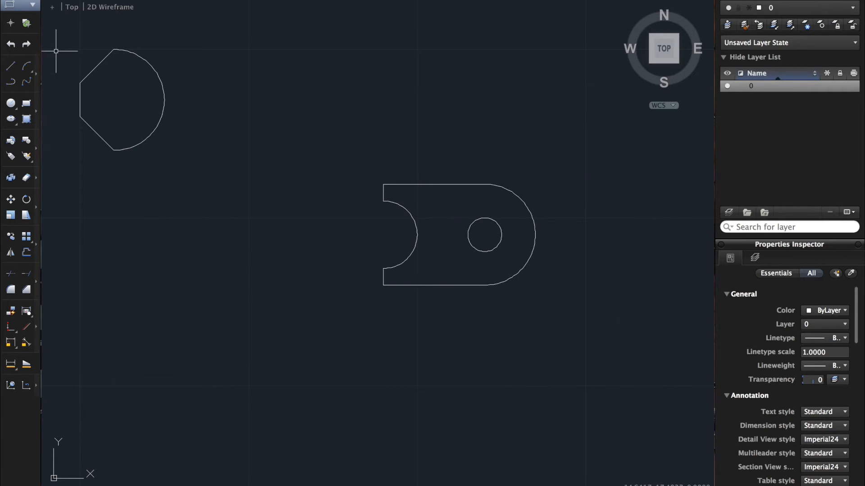
click(241, 168)
key(Delete)
Copy the entire notched part to the clipboard and paste a copy directly below it, aligned with its left edge
scroll(447, 217, down, 10)
scroll(448, 218, right, 6)
scroll(448, 217, up, 8)
scroll(448, 217, left, 2)
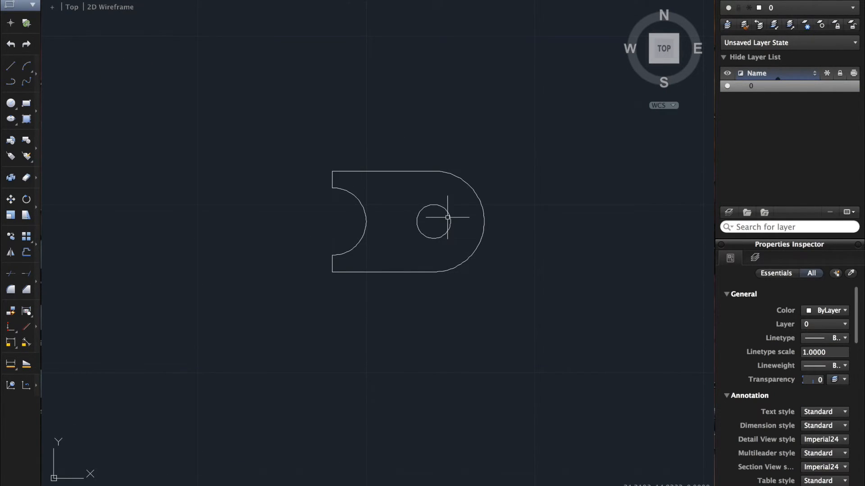
drag(275, 122, 543, 308)
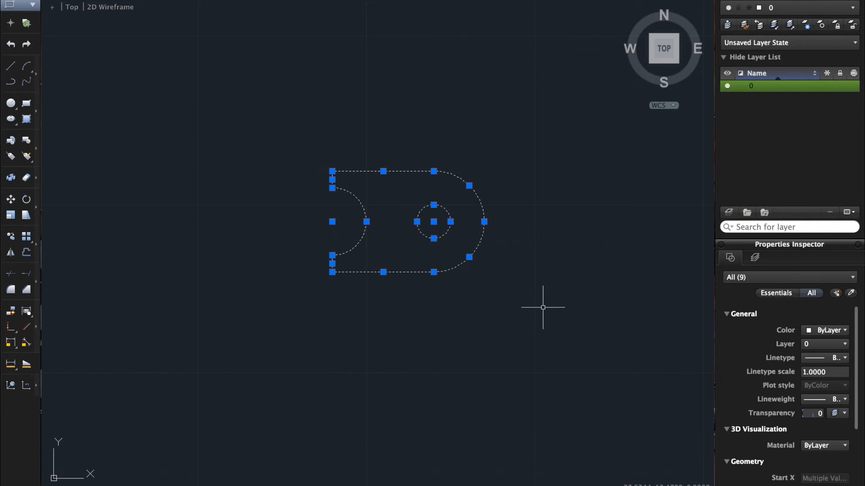
right_click(475, 258)
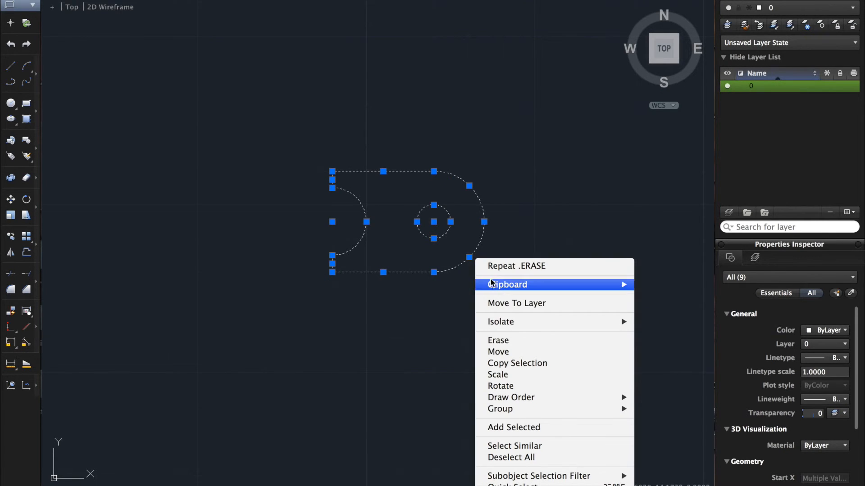
mouse_move(495, 286)
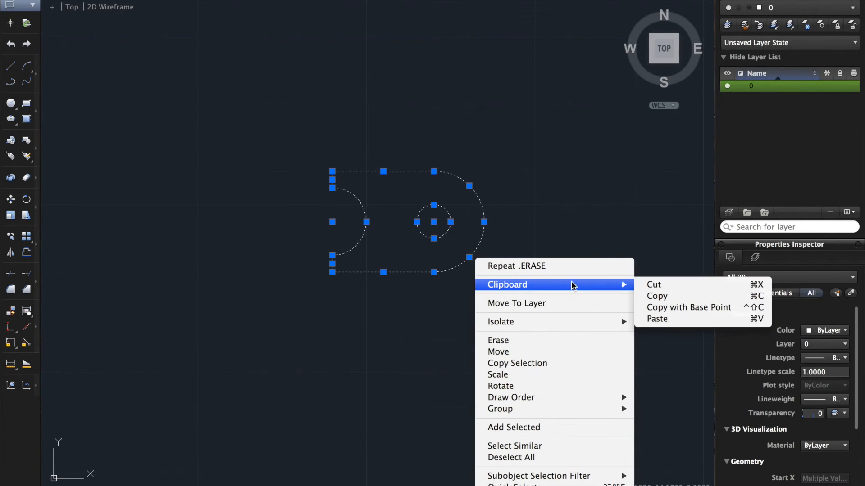
click(657, 296)
key(super+v)
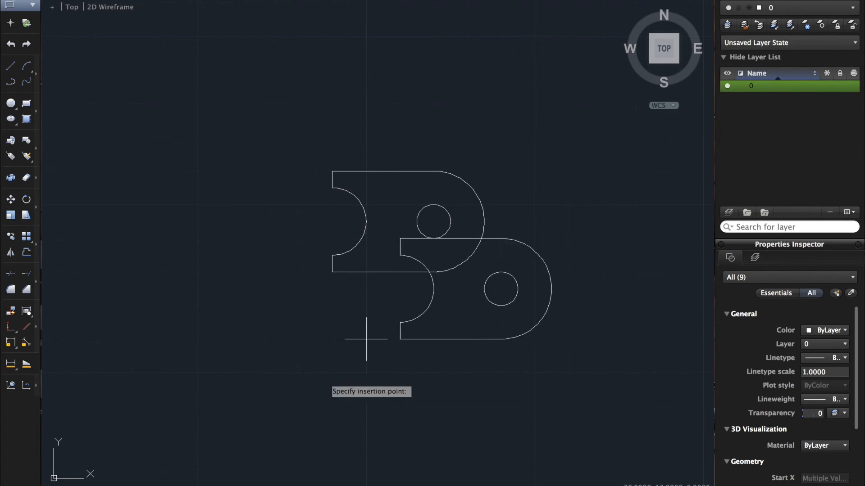
click(333, 373)
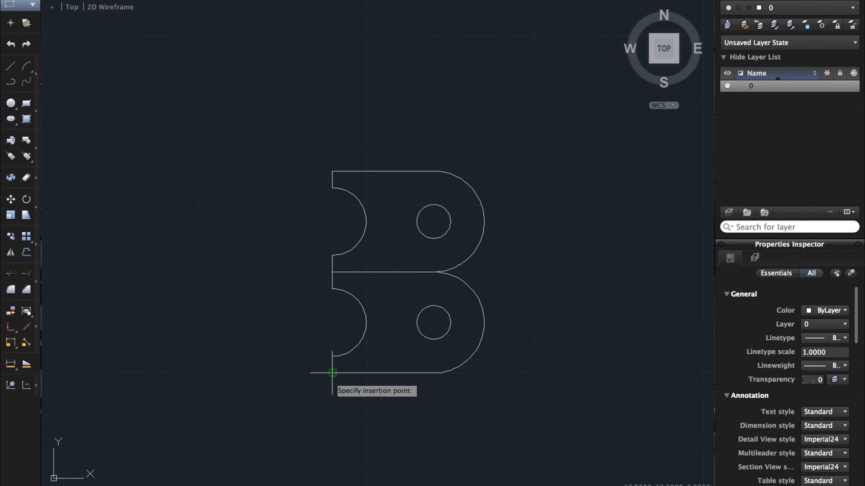
Paste two more copies of the part beneath the stack, each sharing the horizontal edge of the one above
click(333, 474)
mouse_move(336, 463)
middle_down()
mouse_move(315, 329)
mouse_move(322, 275)
middle_up()
key(super+v)
click(318, 388)
key(super+v)
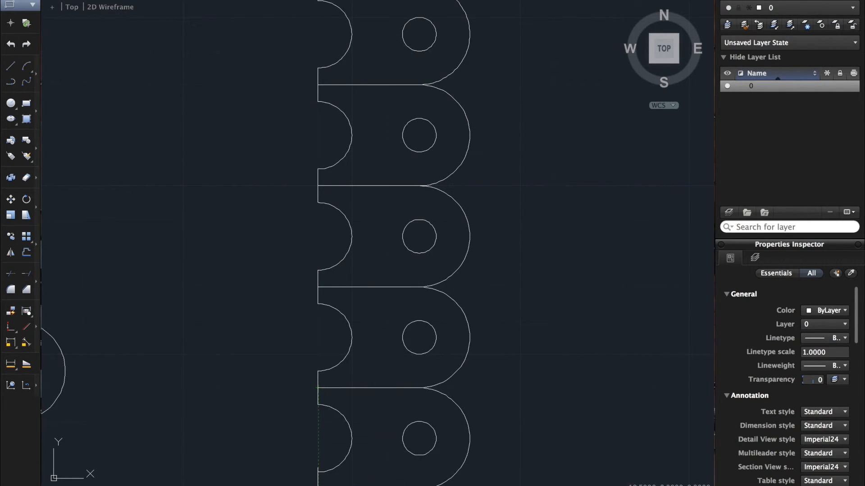
key(F1)
key(Escape)
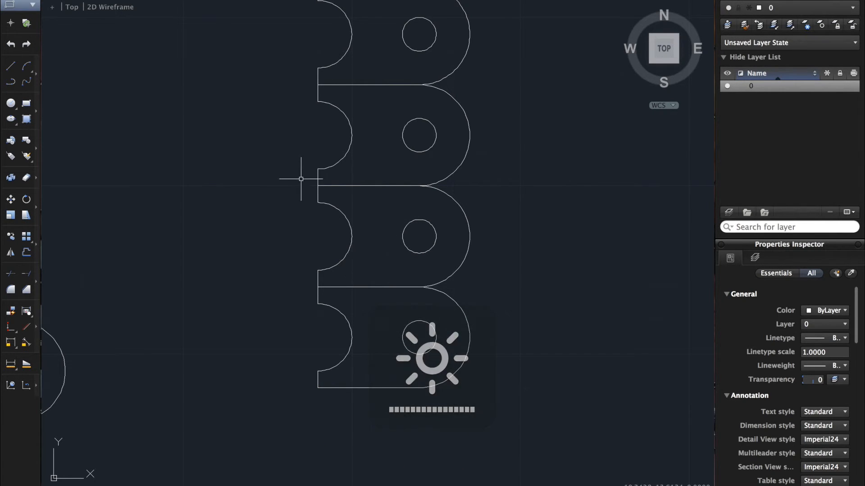
Delete the upper three parts of the vertical stack with a crossing selection
click(420, 415)
scroll(413, 120, up, 5)
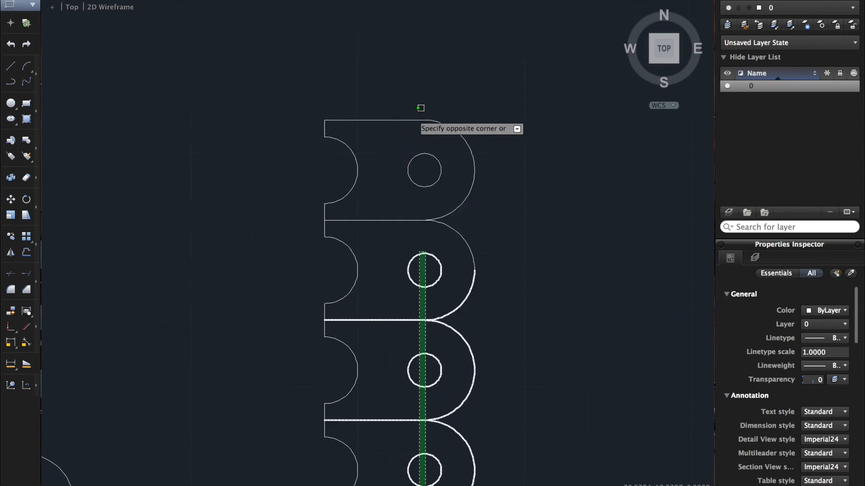
click(291, 72)
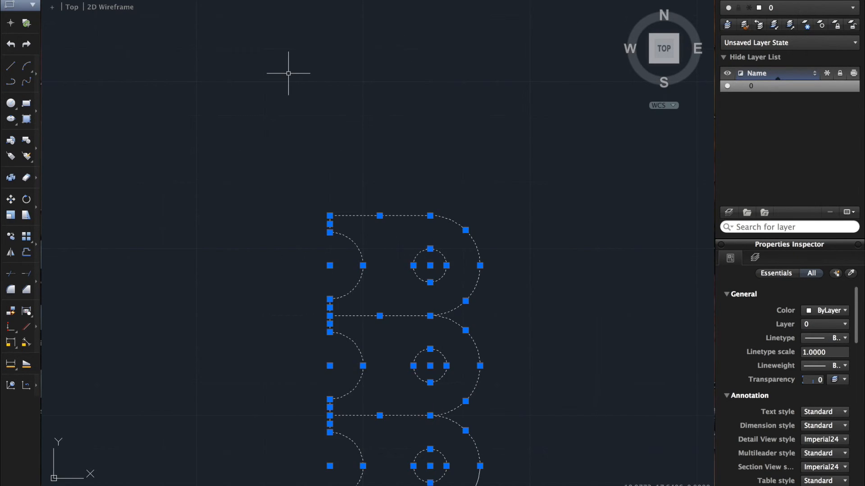
key(Delete)
scroll(288, 73, down, 5)
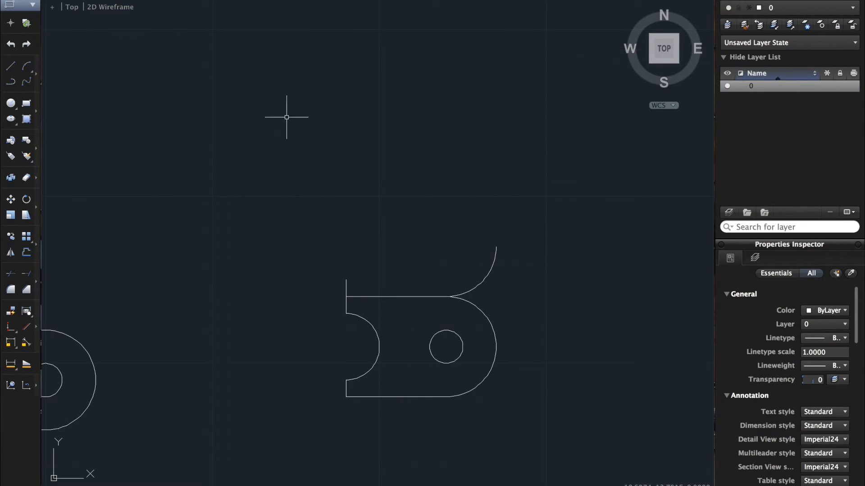
Delete the last remaining pasted part together with its leftover line and arc fragments, and return to the original notched part
click(274, 176)
click(565, 420)
key(Delete)
scroll(565, 420, left, 3)
scroll(567, 423, left, 8)
scroll(567, 423, right, 1)
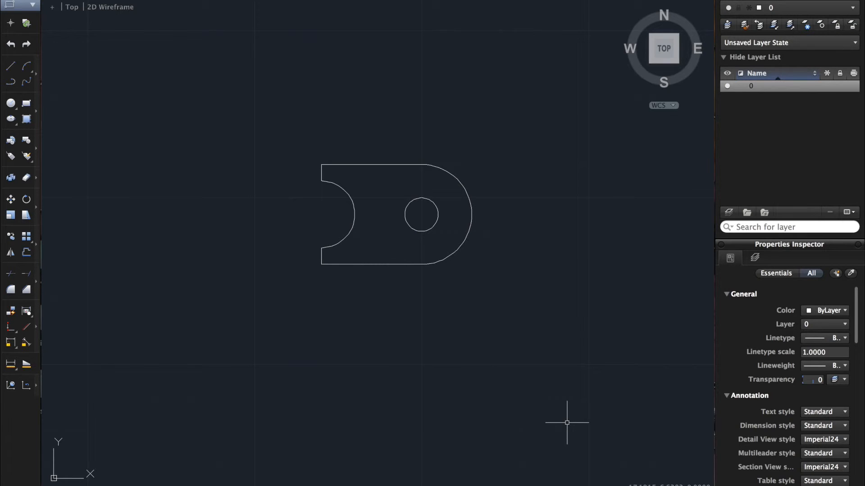
key(Return)
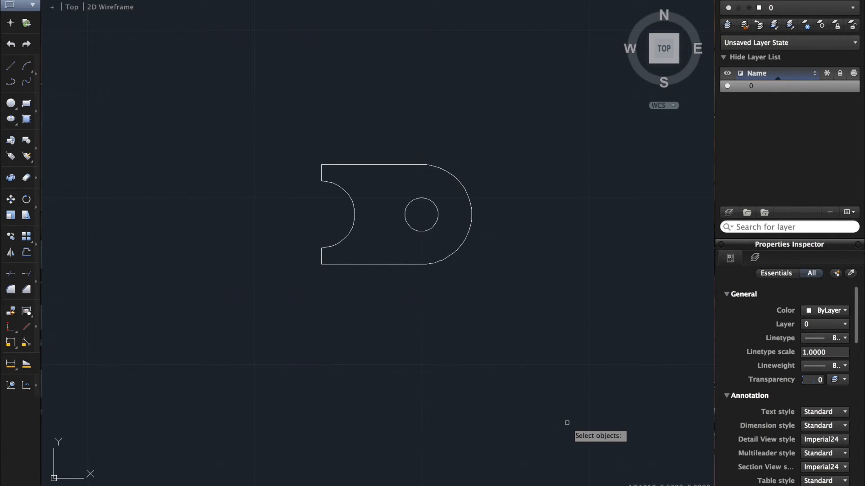
click(263, 71)
click(527, 317)
click(197, 1)
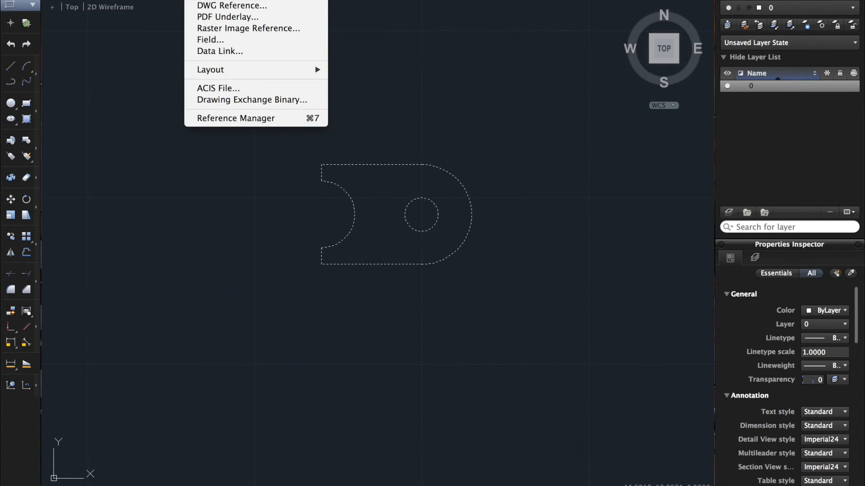
click(122, 220)
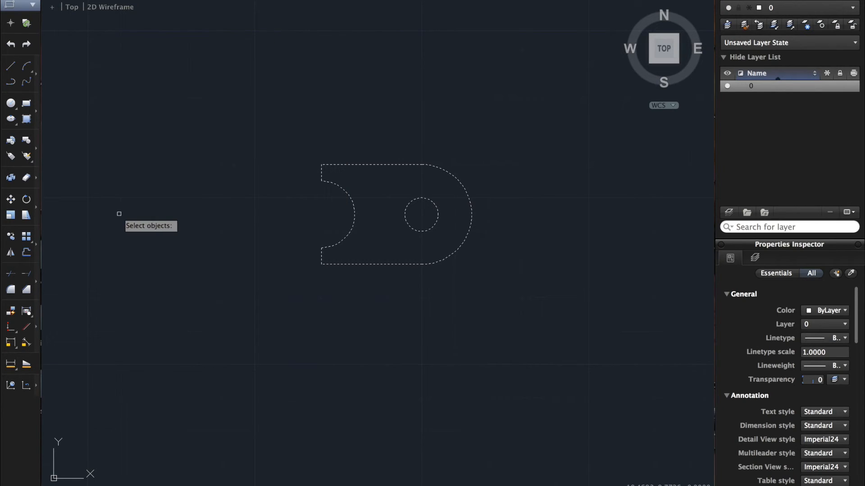
click(26, 157)
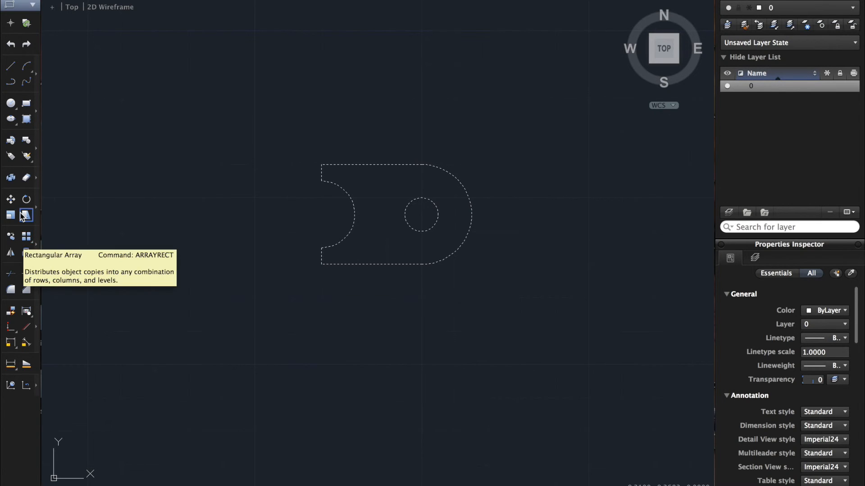
Define a block named Bracket from all the geometry of the notched part, converting the source objects to the block
click(26, 141)
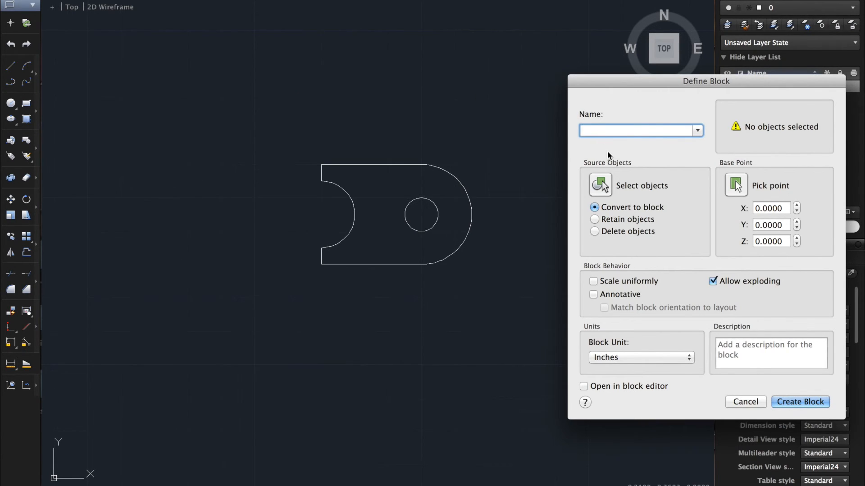
text(Bracket)
click(766, 121)
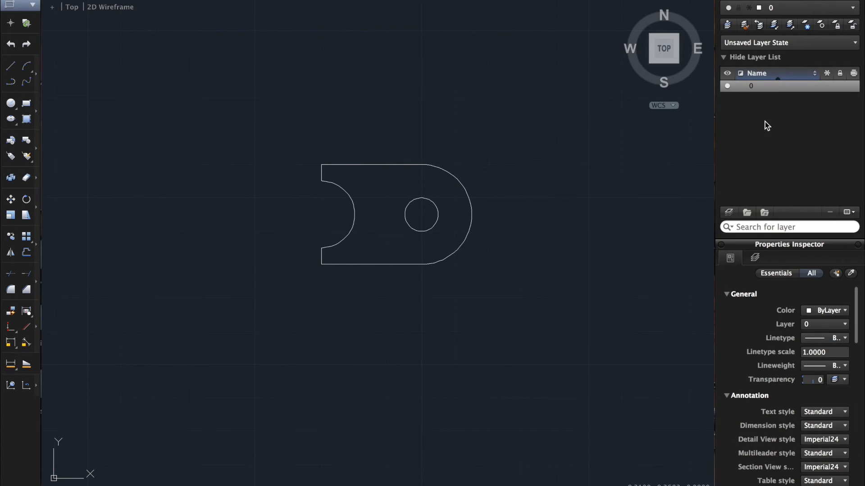
drag(258, 121, 525, 322)
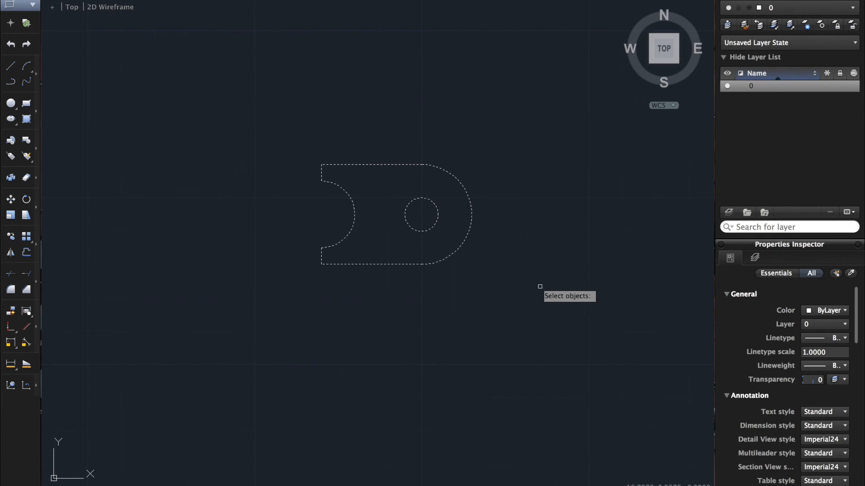
key(Return)
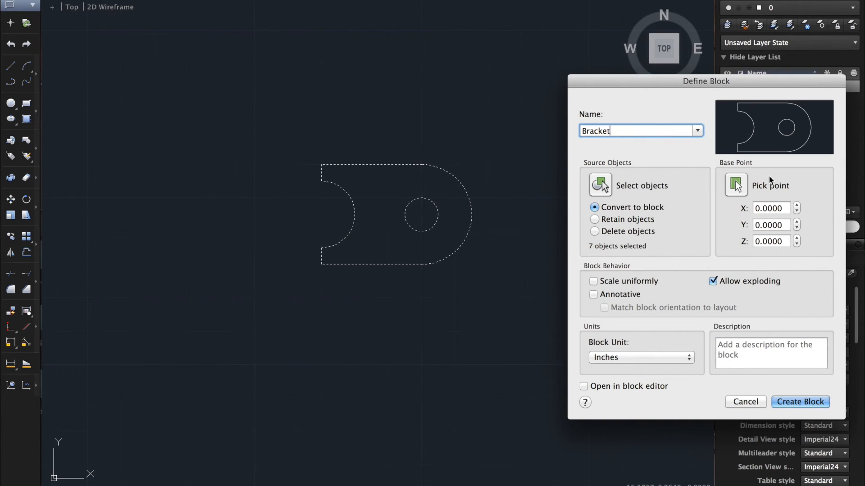
click(780, 402)
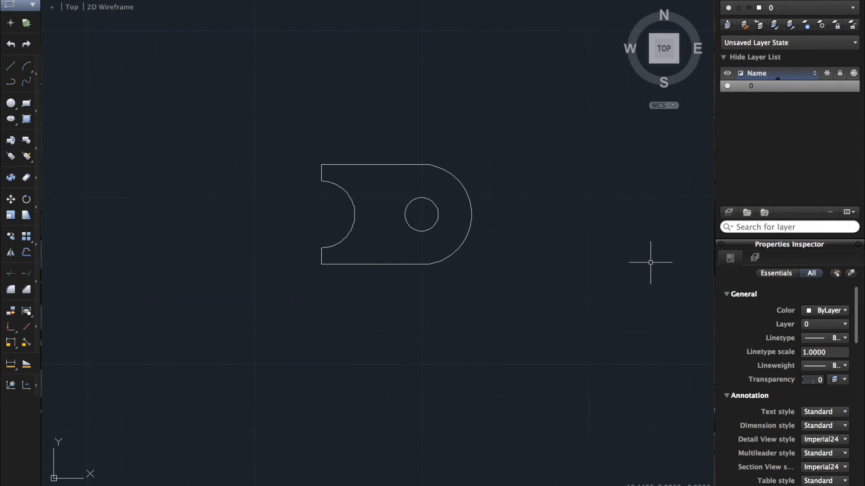
Insert block A$C5F1F5079 above and to the right of the original part, and select each part to check its object type
scroll(650, 262, right, 5)
scroll(650, 262, up, 4)
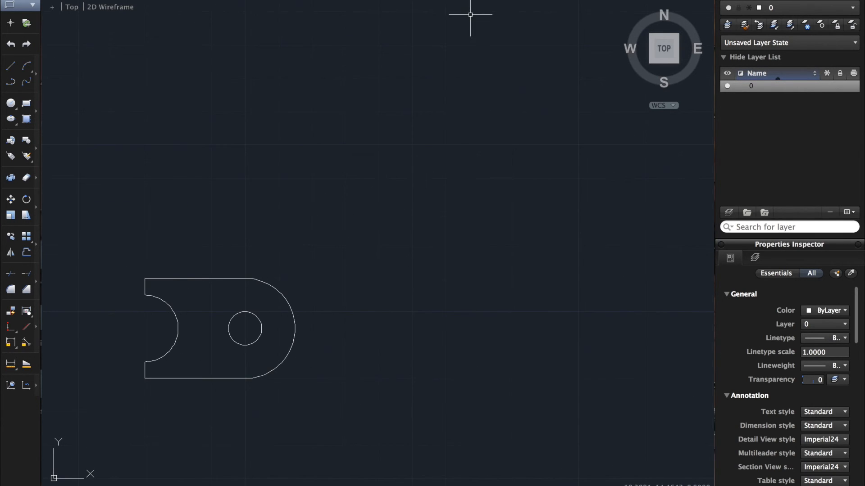
click(165, 0)
mouse_move(139, 0)
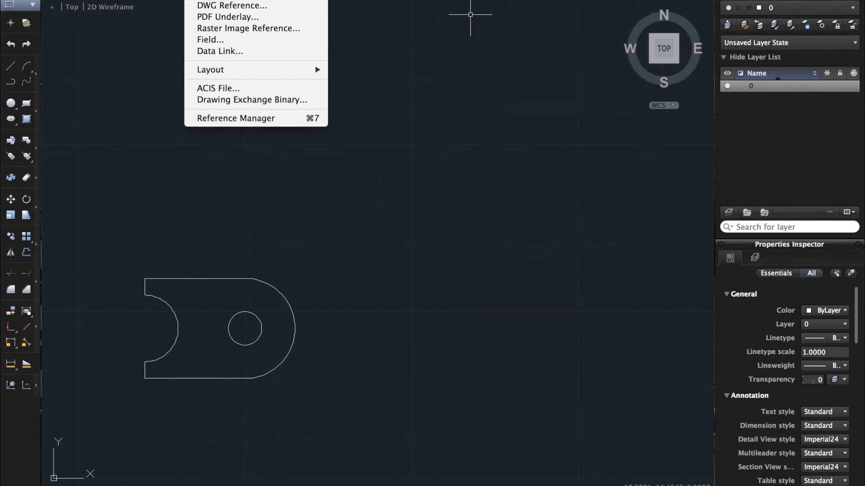
click(216, 0)
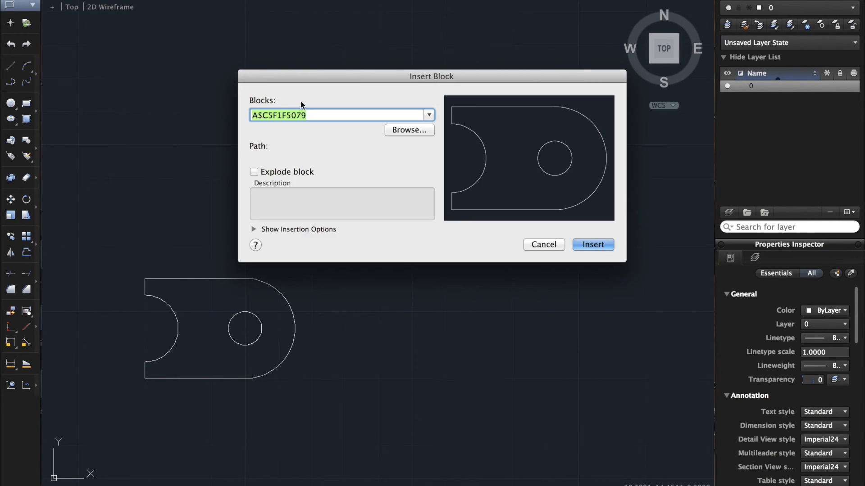
click(584, 245)
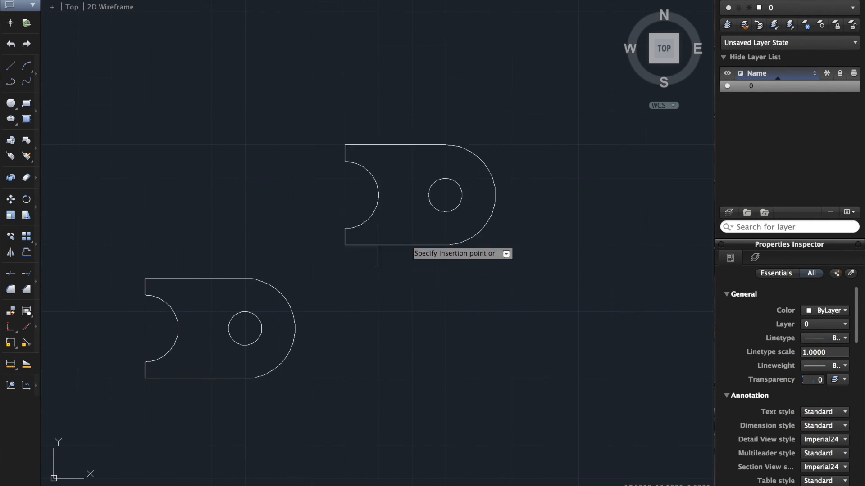
click(404, 218)
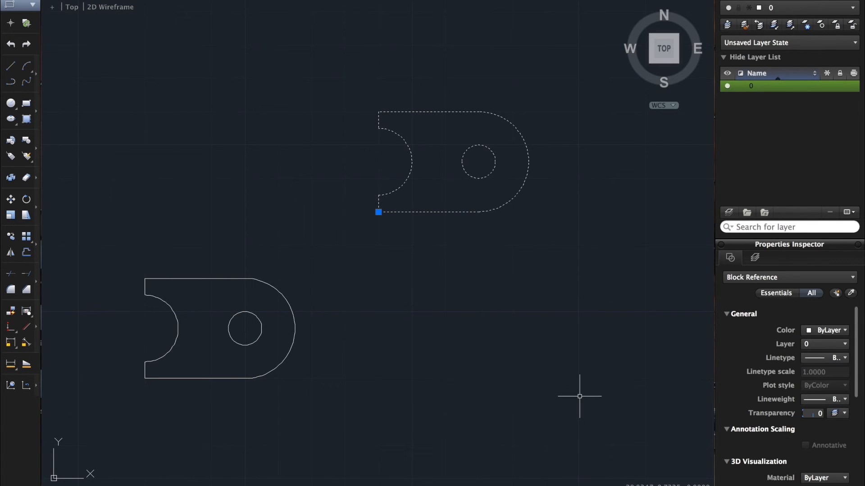
key(Escape)
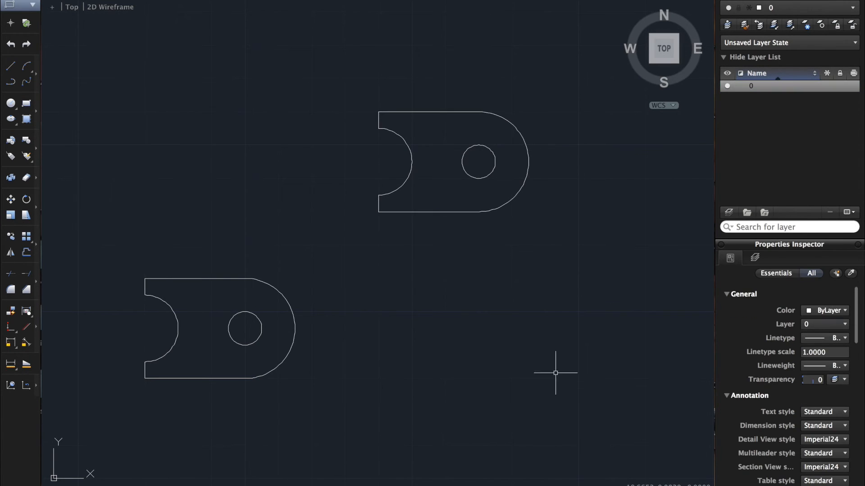
click(244, 378)
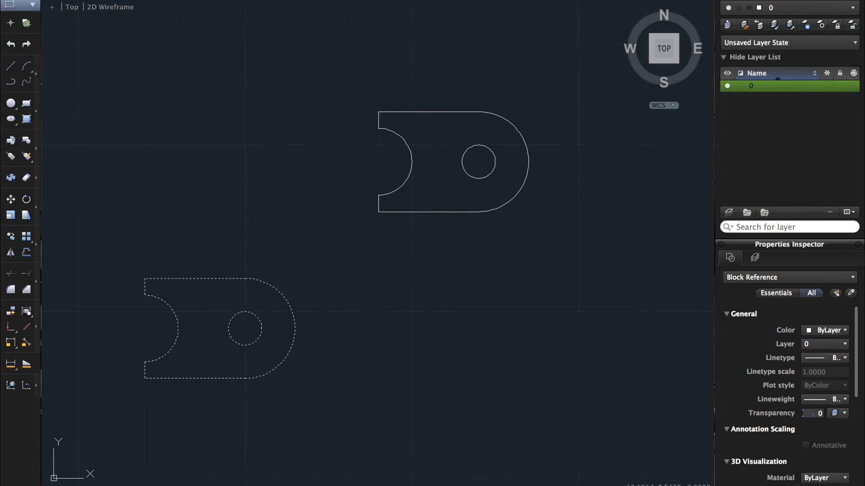
key(Escape)
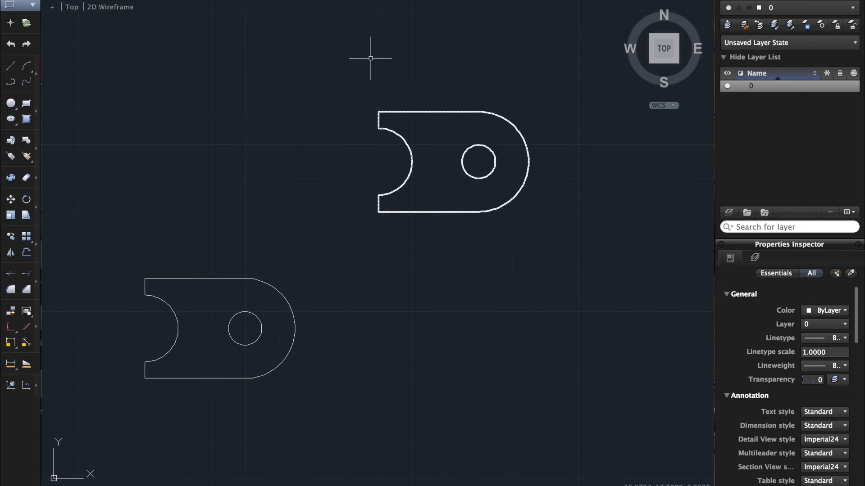
Delete the inserted block above and to the right of the original part
click(333, 50)
click(688, 309)
key(Delete)
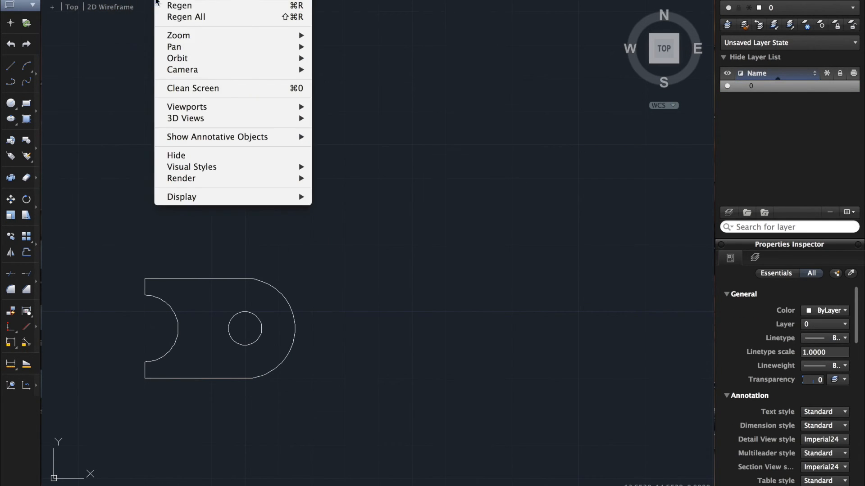
Undo the last erase, block insertion and block definition, and check the part's upper edge and rounded end as individual objects
click(142, 0)
click(139, 0)
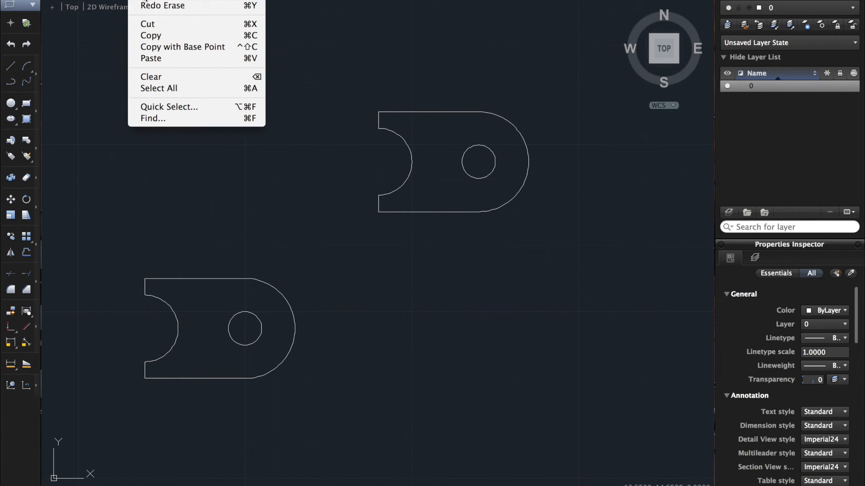
click(173, 1)
click(158, 1)
click(158, 0)
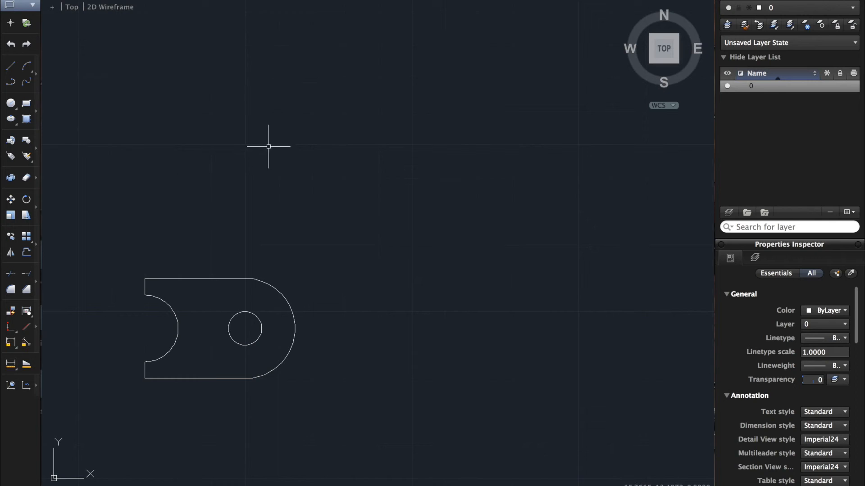
click(182, 279)
key(Escape)
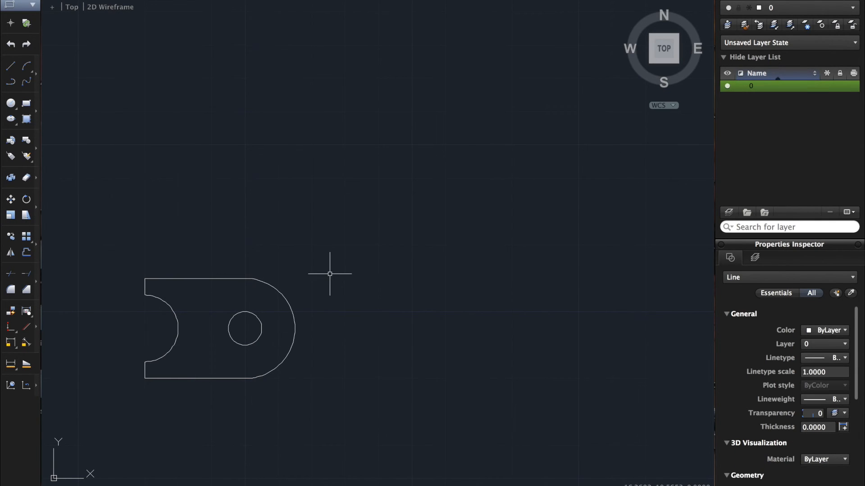
click(288, 285)
click(274, 306)
key(Escape)
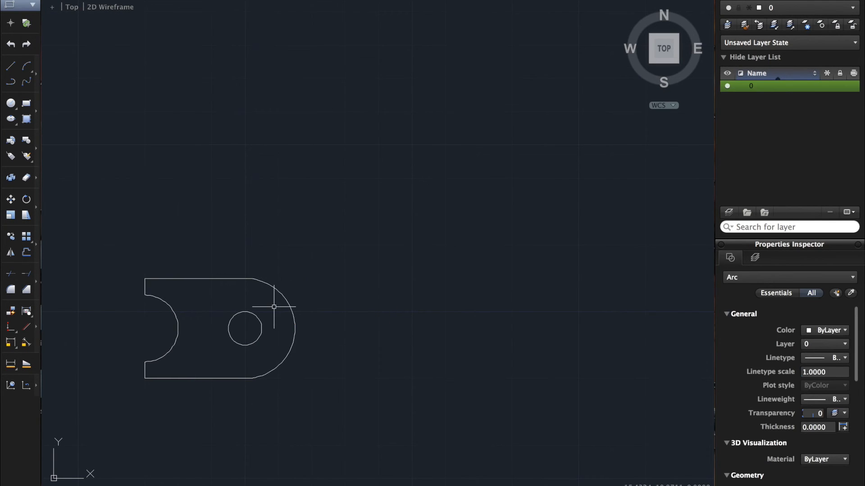
Copy the whole notched part and paste a copy directly above it with a small gap, aligned with its left edge
middle_drag(347, 203, 459, 183)
click(225, 225)
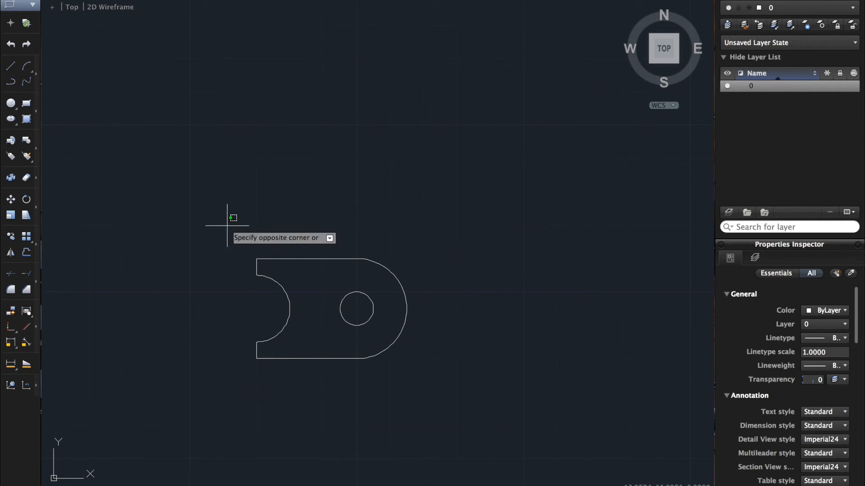
click(513, 377)
key(super+c)
key(super+v)
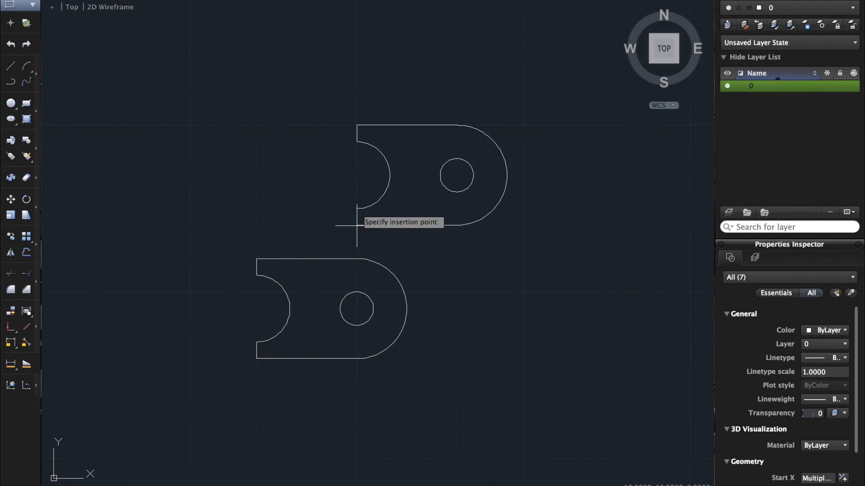
click(256, 225)
Delete the notch arc and both short vertical segments from the left side of the upper copy
click(285, 193)
key(Delete)
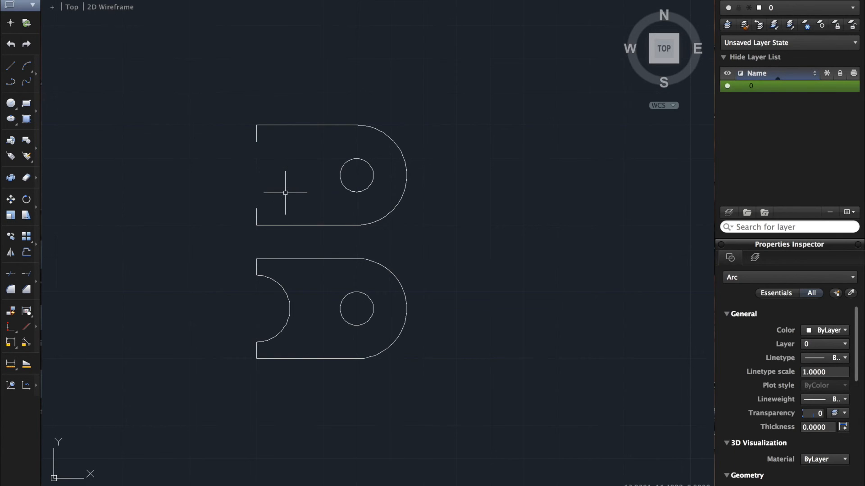
click(255, 135)
key(Delete)
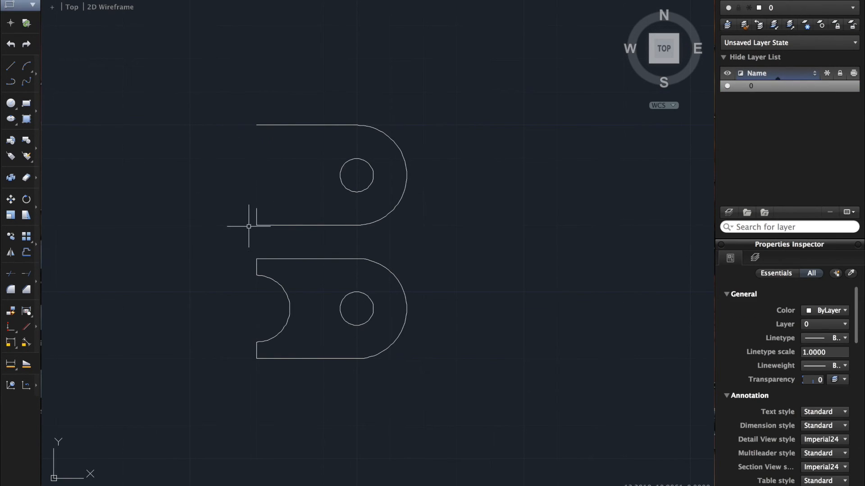
click(256, 215)
key(Delete)
Close the left side of the upper copy with a vertical line between the ends of its horizontal edges
click(11, 66)
click(257, 124)
click(256, 225)
key(Escape)
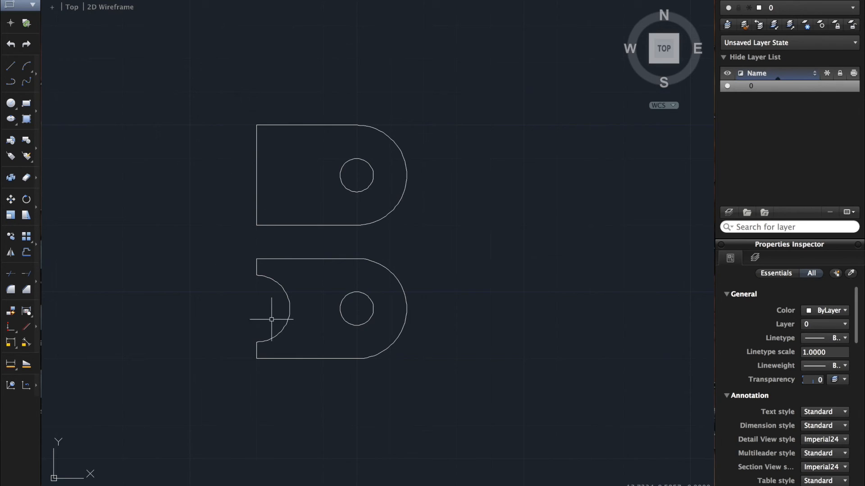
Paste another copy of the notched part below the original with a small gap, aligned with its left edge
middle_drag(333, 271, 344, 180)
key(super+v)
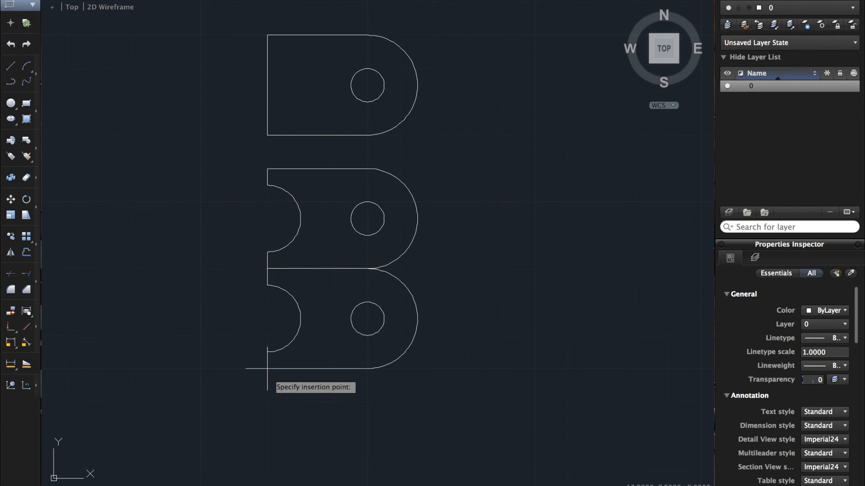
click(267, 402)
Remove the notch arc and both short vertical segments from the left side of the bottom copy
click(300, 365)
key(Delete)
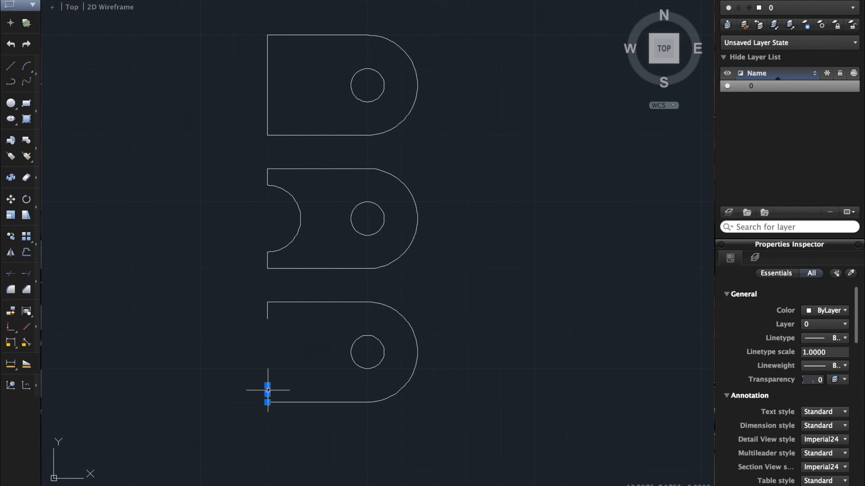
click(268, 309)
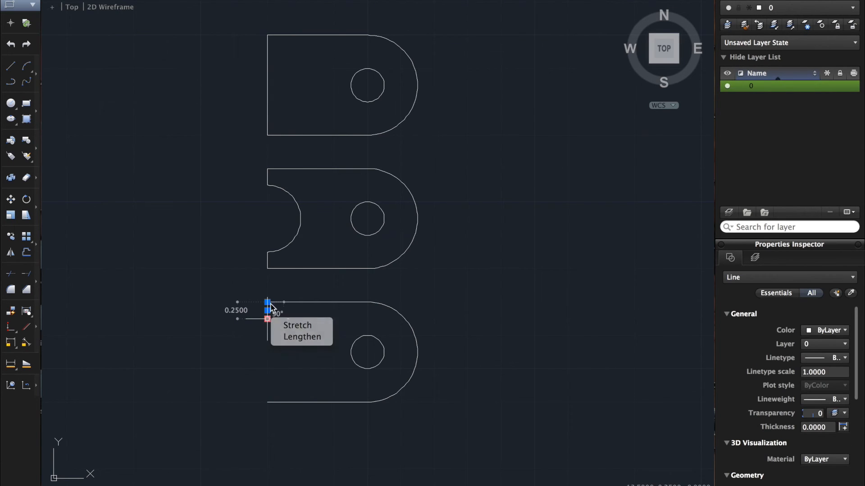
key(Delete)
click(11, 66)
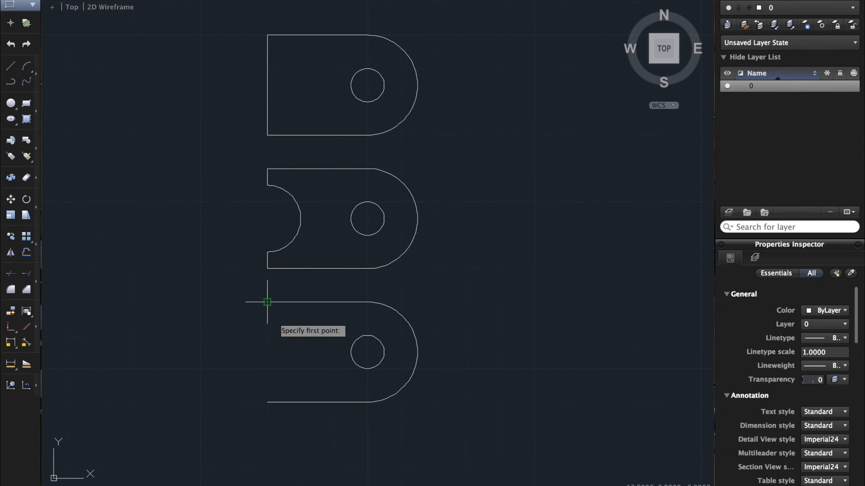
click(27, 66)
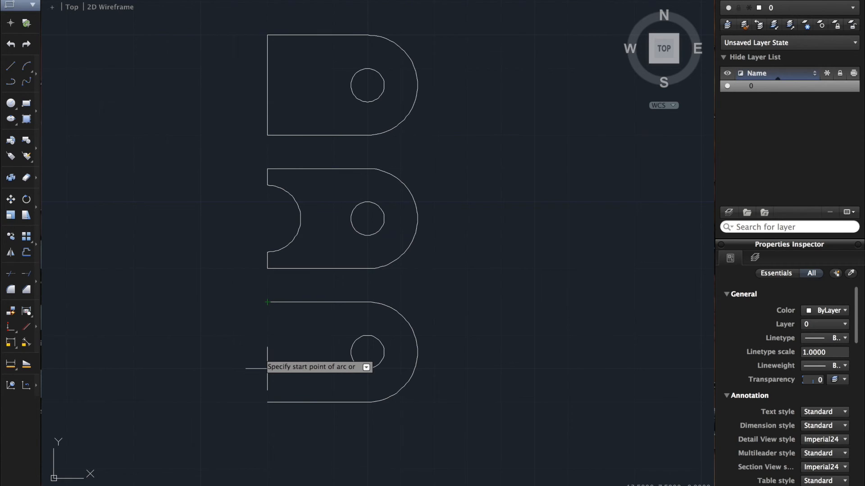
click(267, 302)
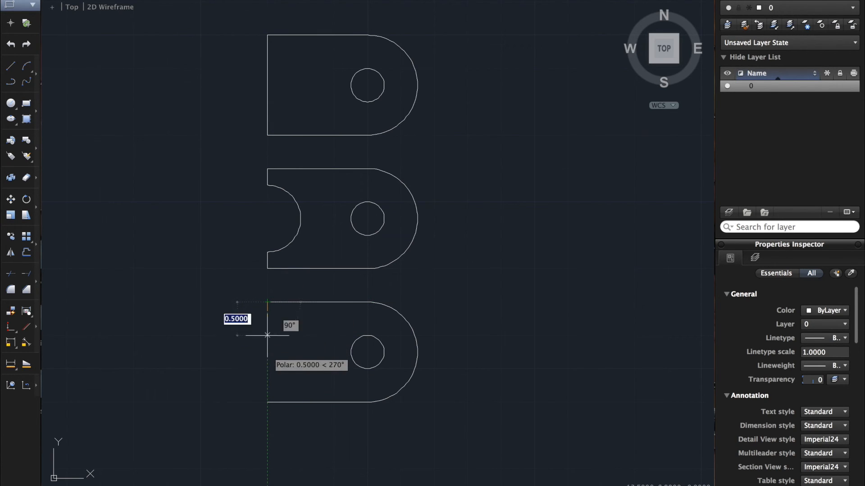
Close the left side of the bottom copy with an outward-bulging three-point arc between the ends of its horizontal edges
click(26, 66)
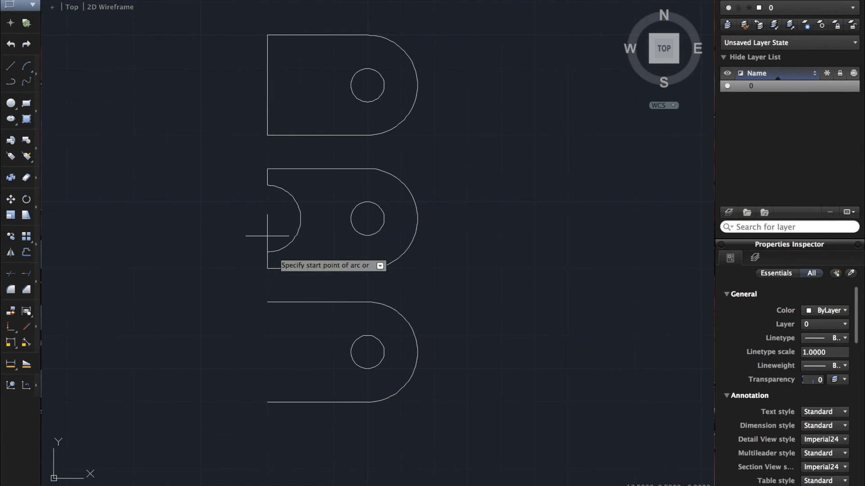
click(267, 302)
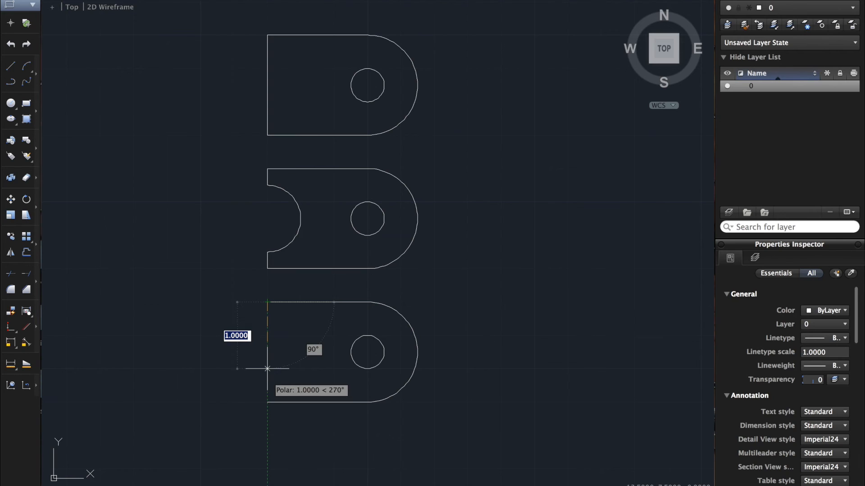
click(231, 353)
click(267, 401)
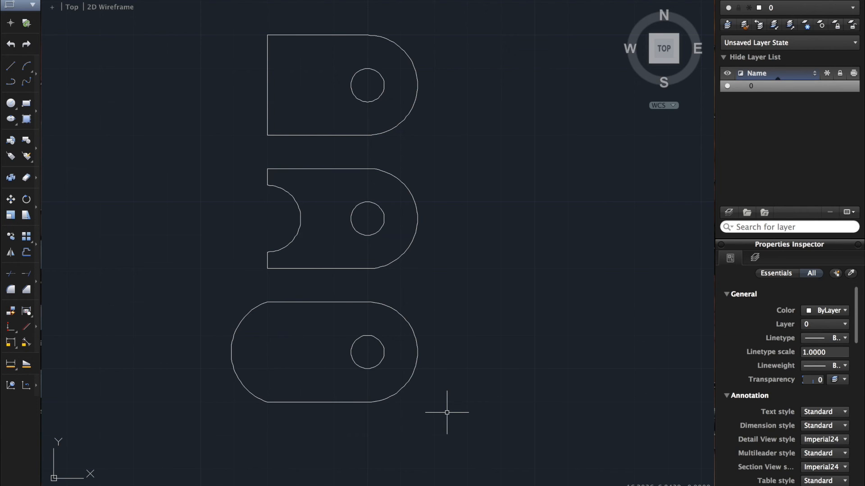
Draw a short vertical guide line inside the bottom part, left of its hole and spanning the same height as the hole
scroll(446, 412, right, 5)
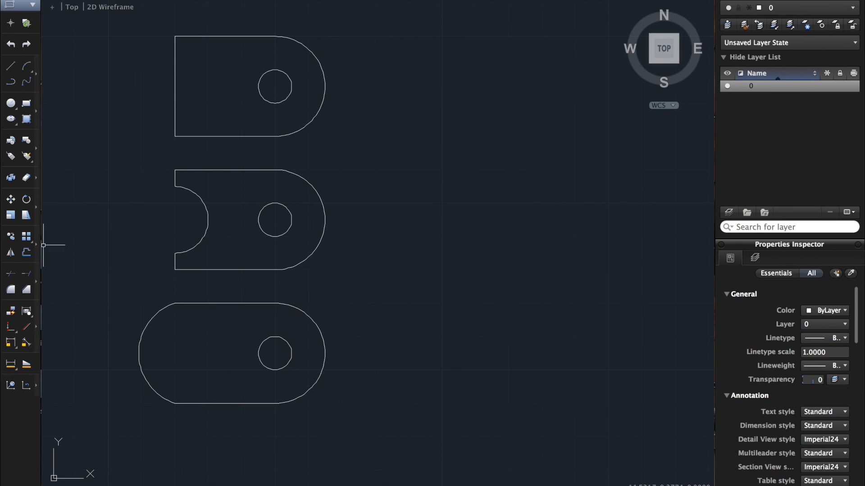
click(14, 104)
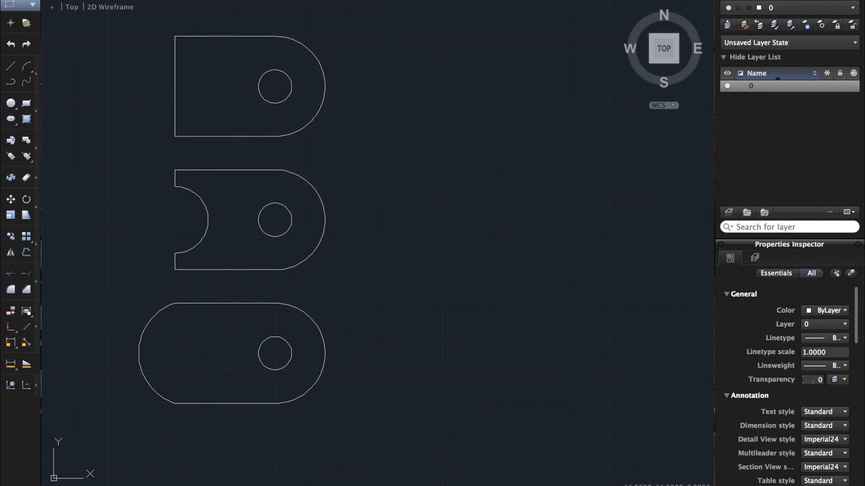
click(10, 67)
click(208, 336)
click(207, 370)
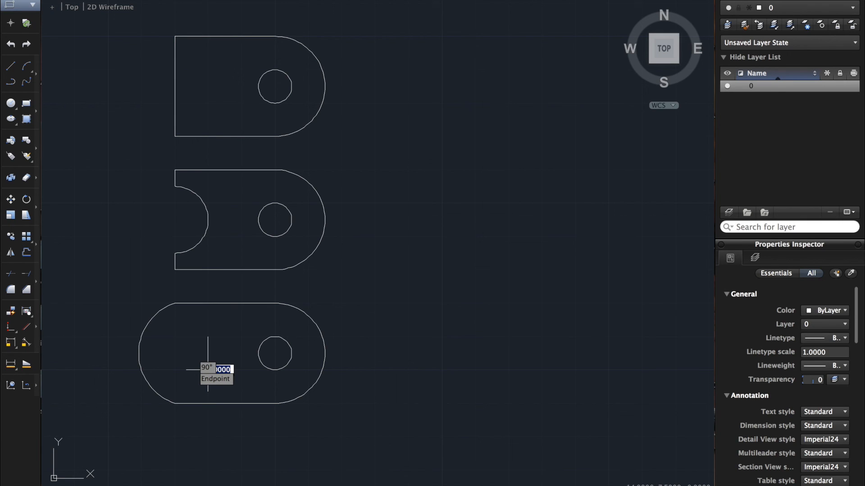
key(Return)
Draw a circle centred on the guide line's midpoint, roughly twice the diameter of the existing hole
click(11, 104)
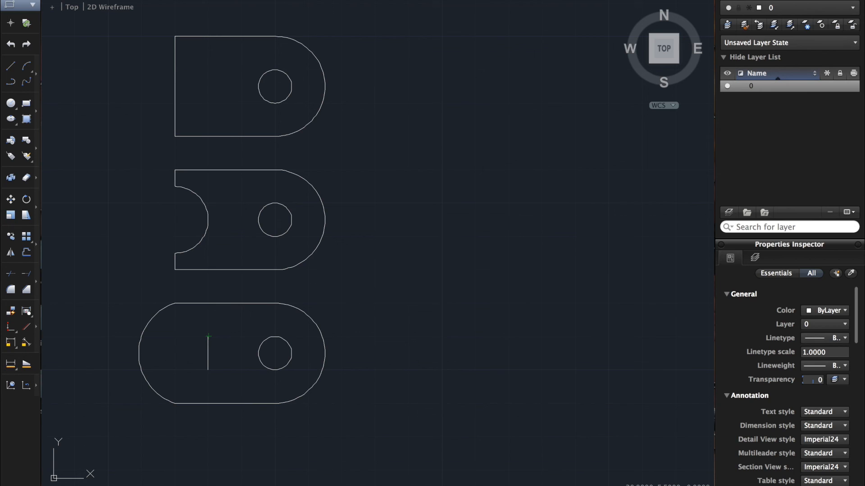
click(207, 353)
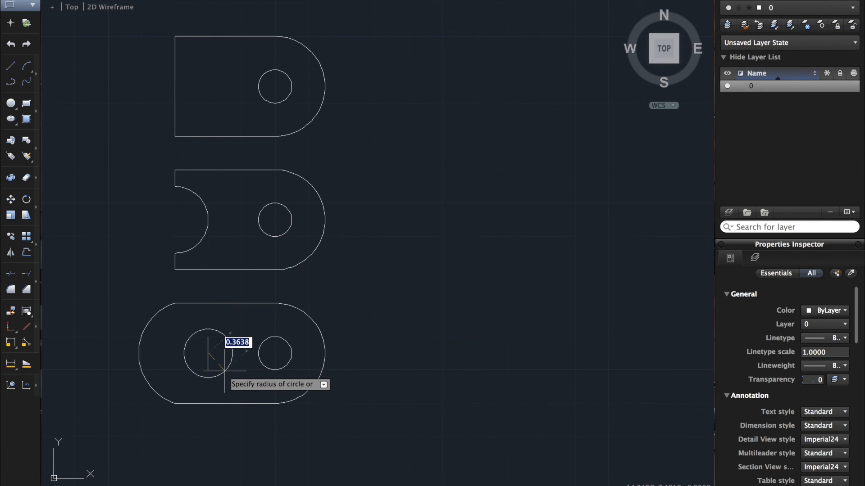
click(230, 380)
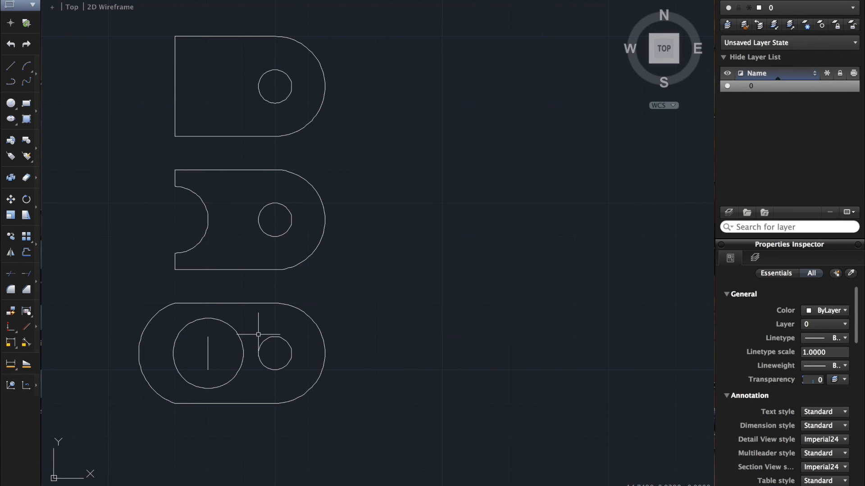
Delete the vertical guide line inside the large circle of the bottom part
click(208, 360)
key(Delete)
scroll(518, 224, down, 2)
scroll(519, 224, down, 2)
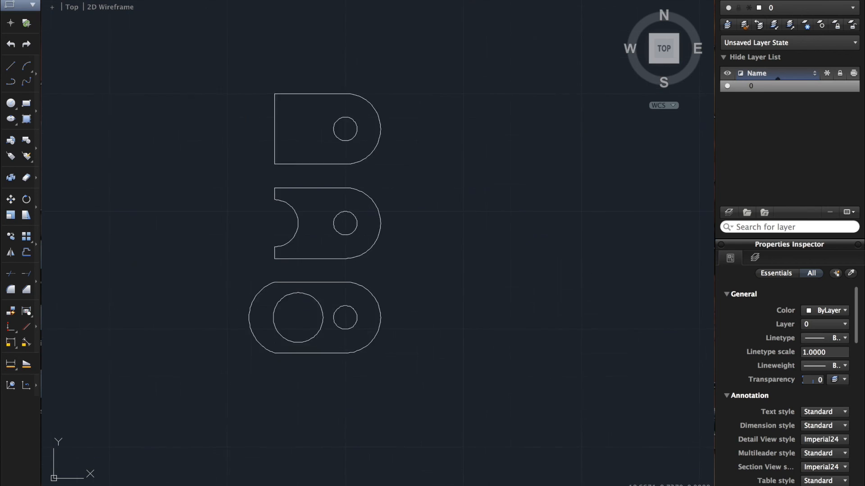
scroll(518, 224, left, 4)
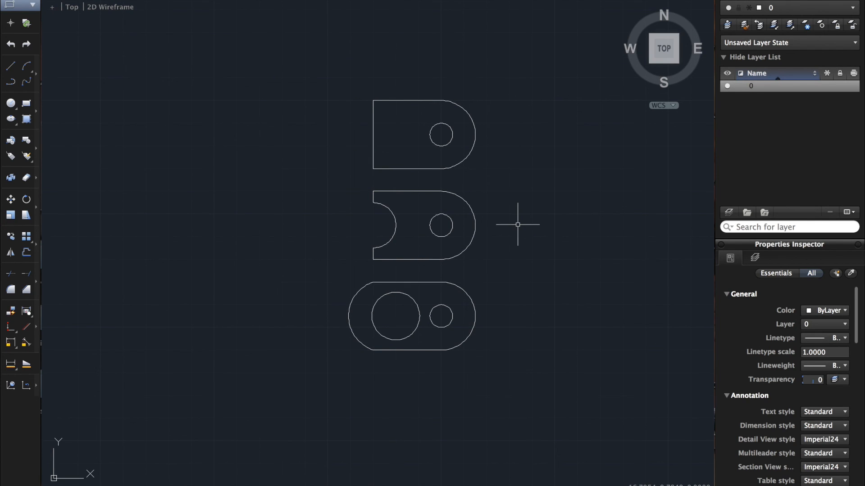